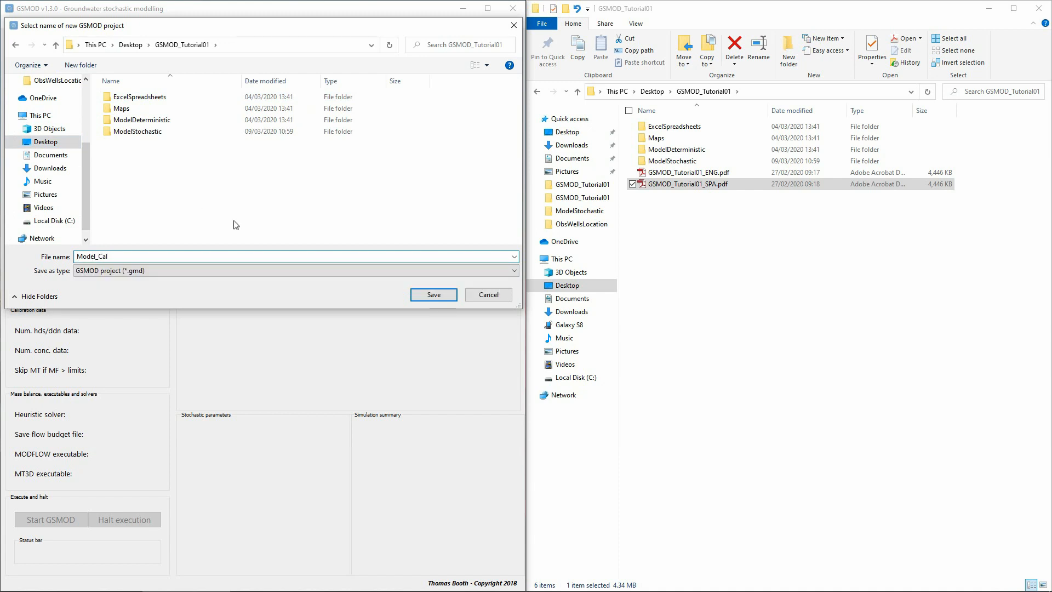
- Save the new GSMOD project as Model_Cal and turn on the stochastic transport model in its general parameters
{"action": "left_click", "coordinate": [434, 295]}
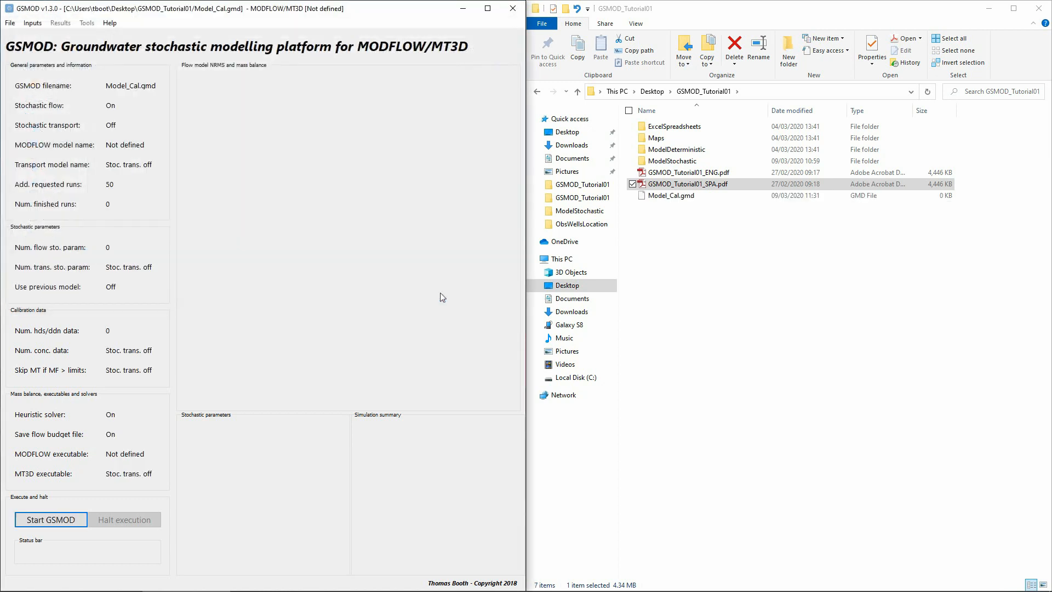
{"action": "left_click", "coordinate": [32, 22]}
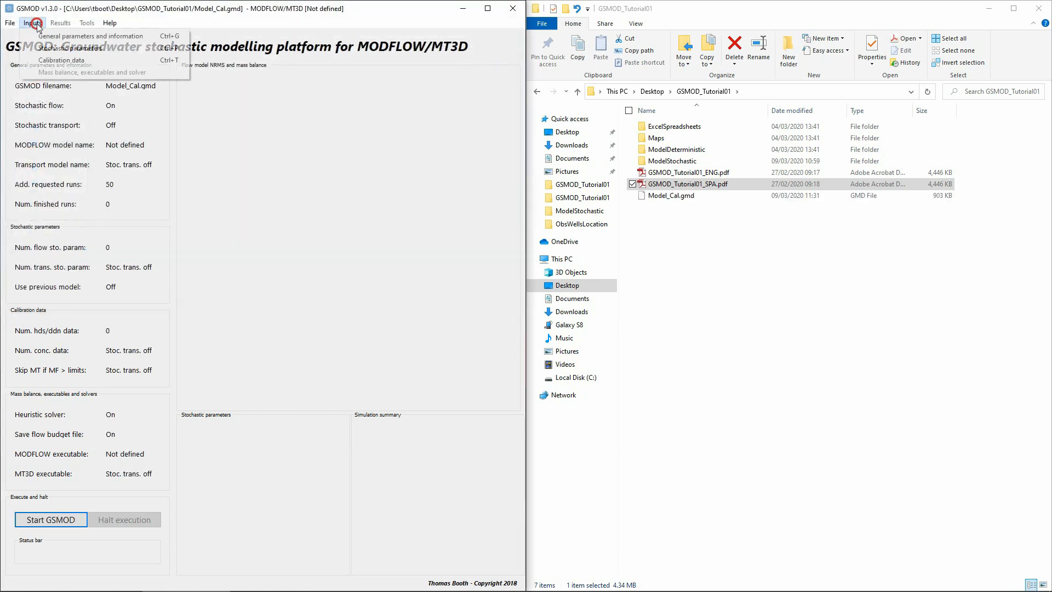
{"action": "left_click", "coordinate": [40, 33]}
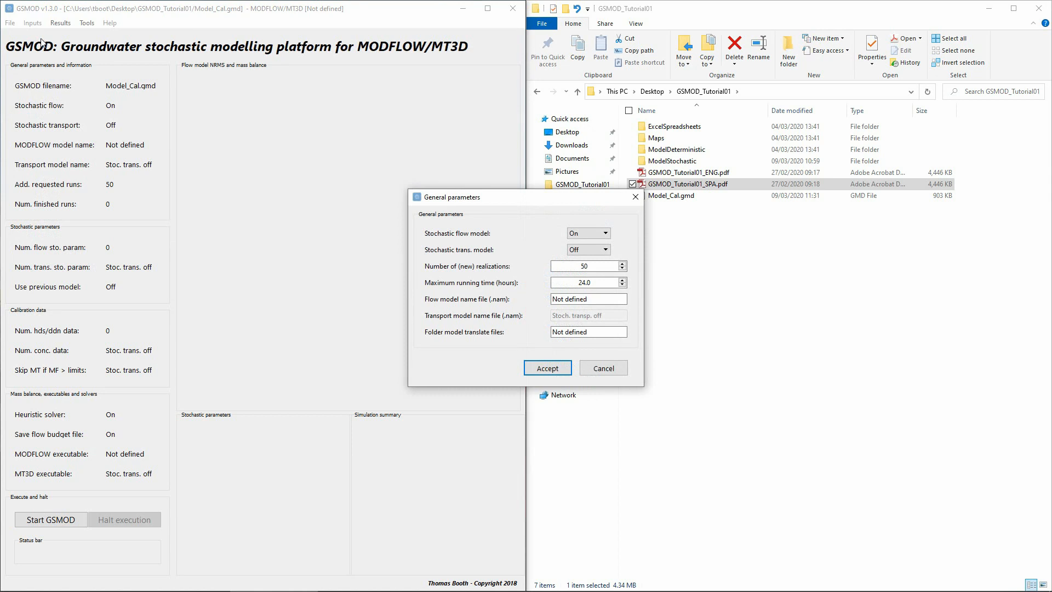
{"action": "left_click", "coordinate": [582, 250]}
{"action": "left_click", "coordinate": [583, 260]}
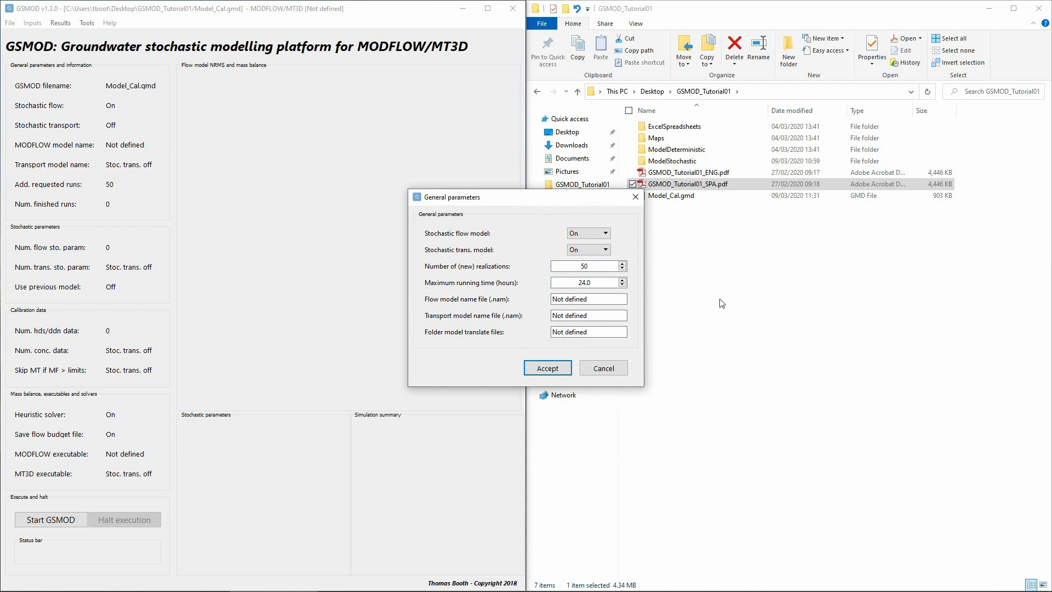
- Set the flow model name file to Cal01.nam from the ModelStochastic\Calibration01_RunFiles folder
{"action": "left_click", "coordinate": [607, 300]}
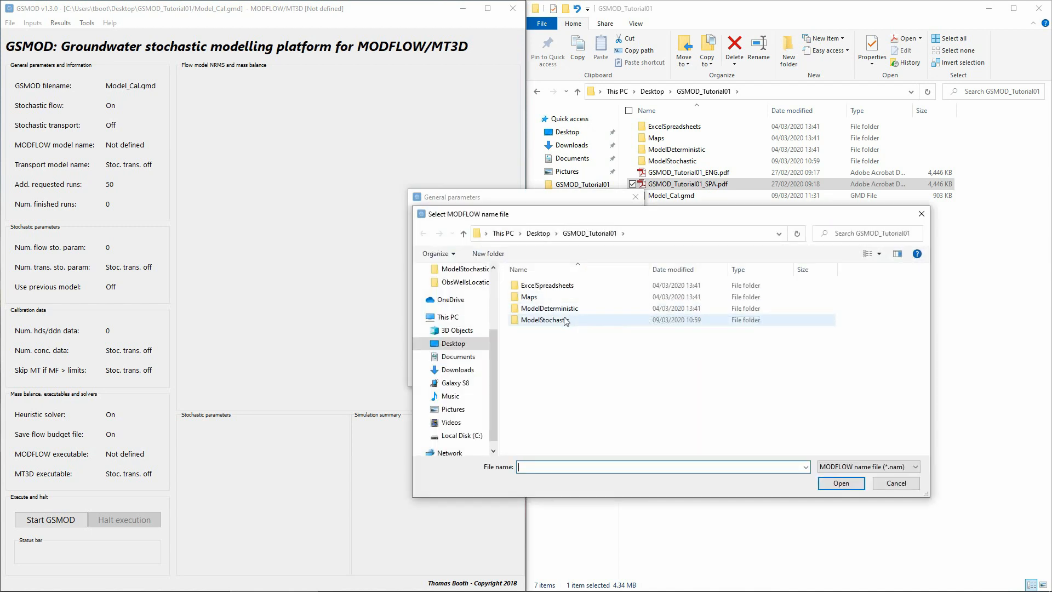
{"action": "left_click", "coordinate": [566, 322]}
{"action": "double_click", "coordinate": [566, 321]}
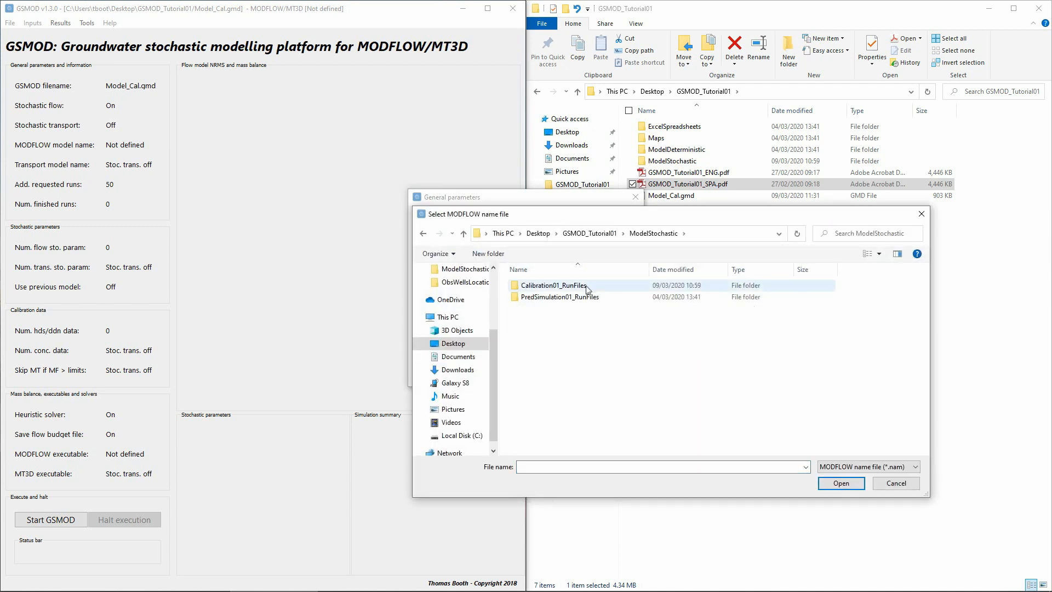
{"action": "double_click", "coordinate": [553, 285]}
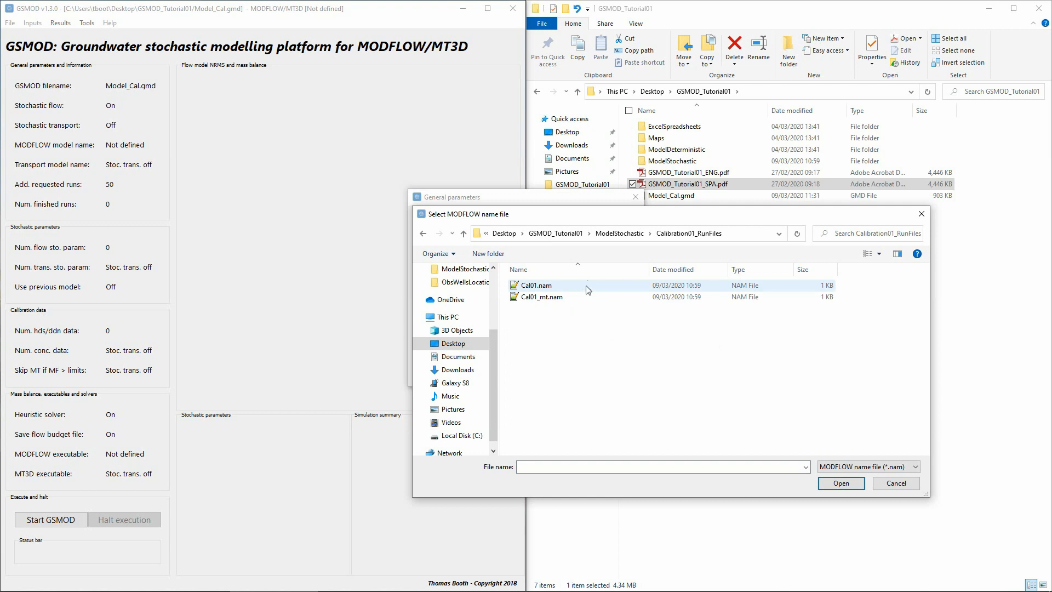
{"action": "left_click", "coordinate": [586, 285]}
{"action": "double_click", "coordinate": [563, 288]}
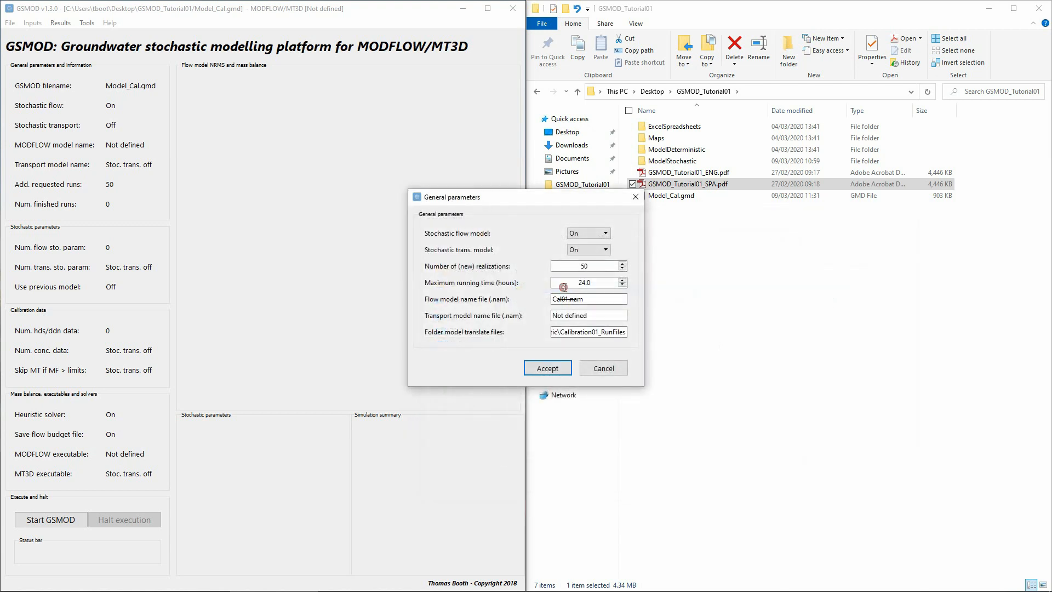
- Set the transport model name file to Cal01_mt.nam and accept the general parameters
{"action": "left_click", "coordinate": [581, 315]}
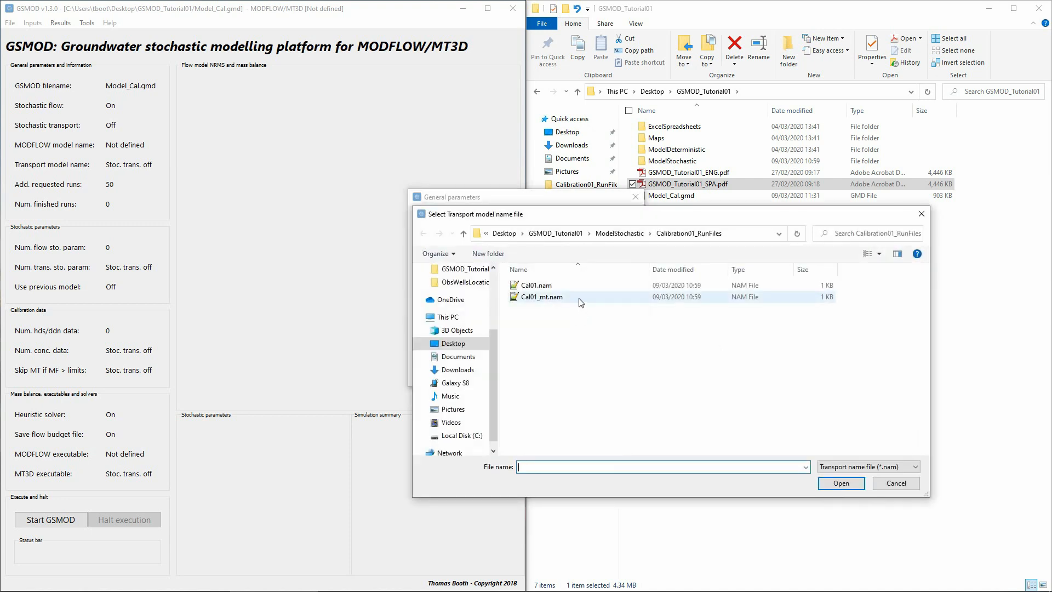
{"action": "double_click", "coordinate": [579, 298]}
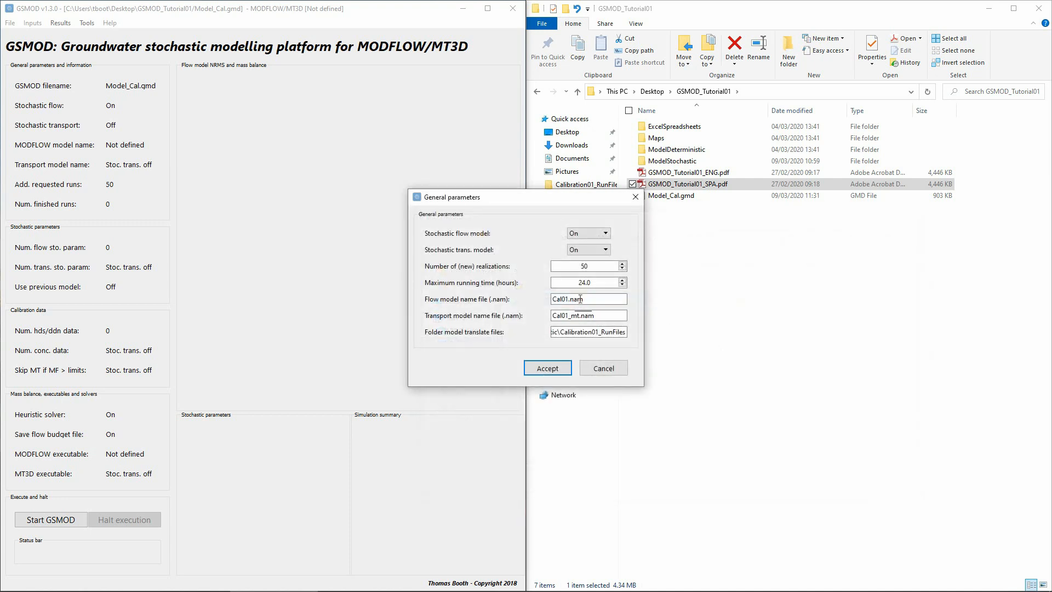
{"action": "left_click", "coordinate": [536, 366]}
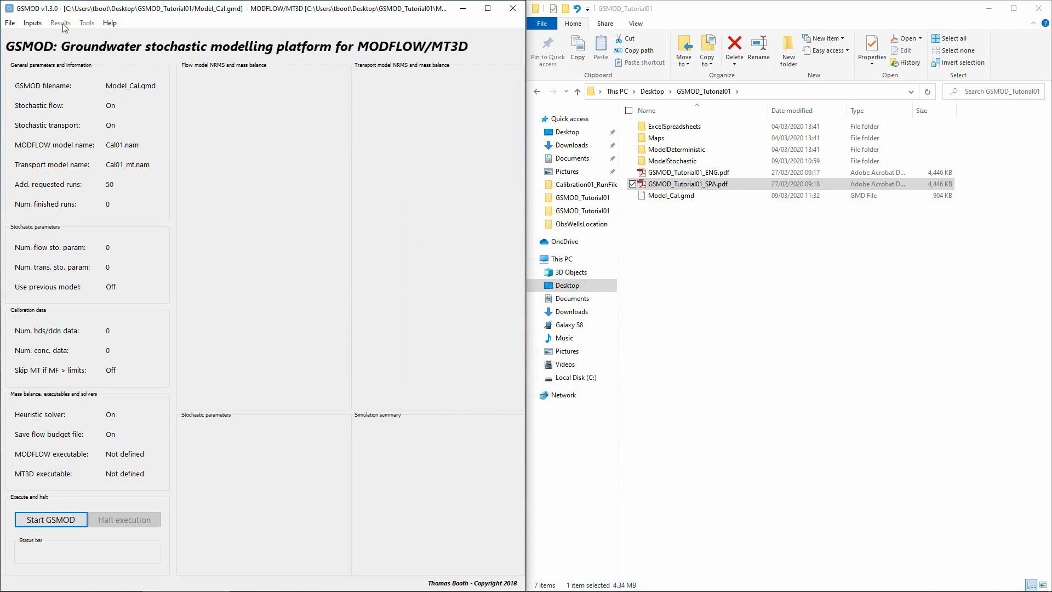
- Import Stoch_par_ModCal_flow.xlsx from ExcelSpreadsheets\StochasticParameters as the flow stochastic parameters
{"action": "left_click", "coordinate": [32, 23]}
{"action": "left_click", "coordinate": [49, 45]}
{"action": "left_click", "coordinate": [33, 23]}
{"action": "left_click", "coordinate": [42, 48]}
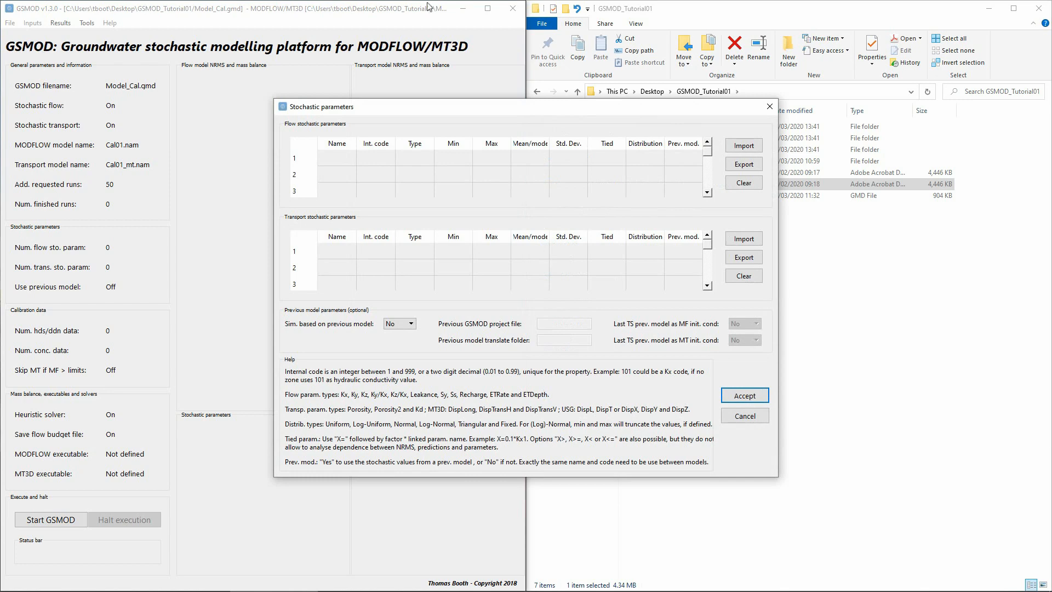
{"action": "left_click", "coordinate": [741, 146]}
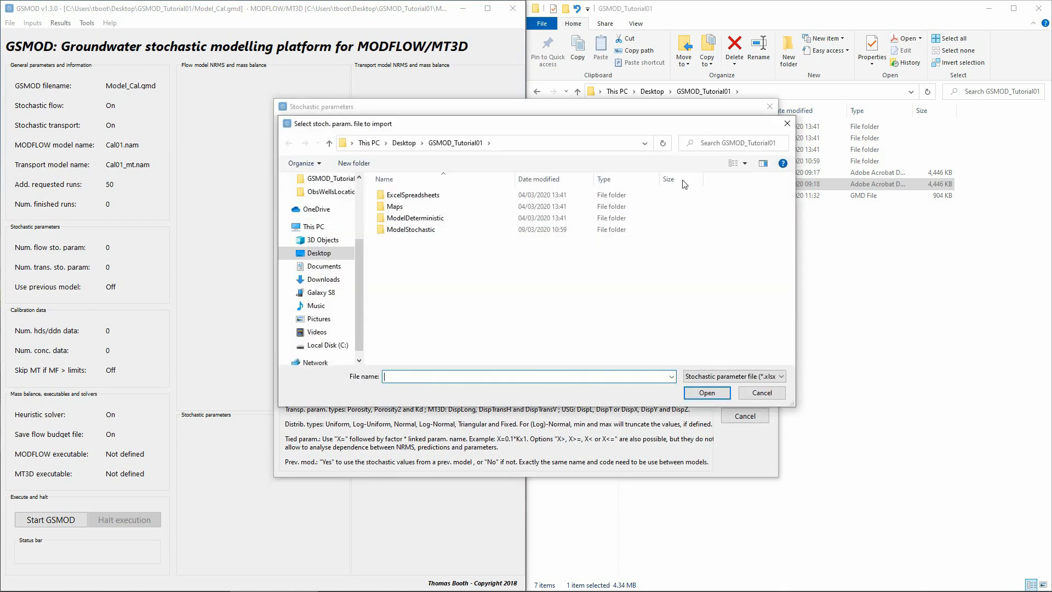
{"action": "double_click", "coordinate": [462, 194]}
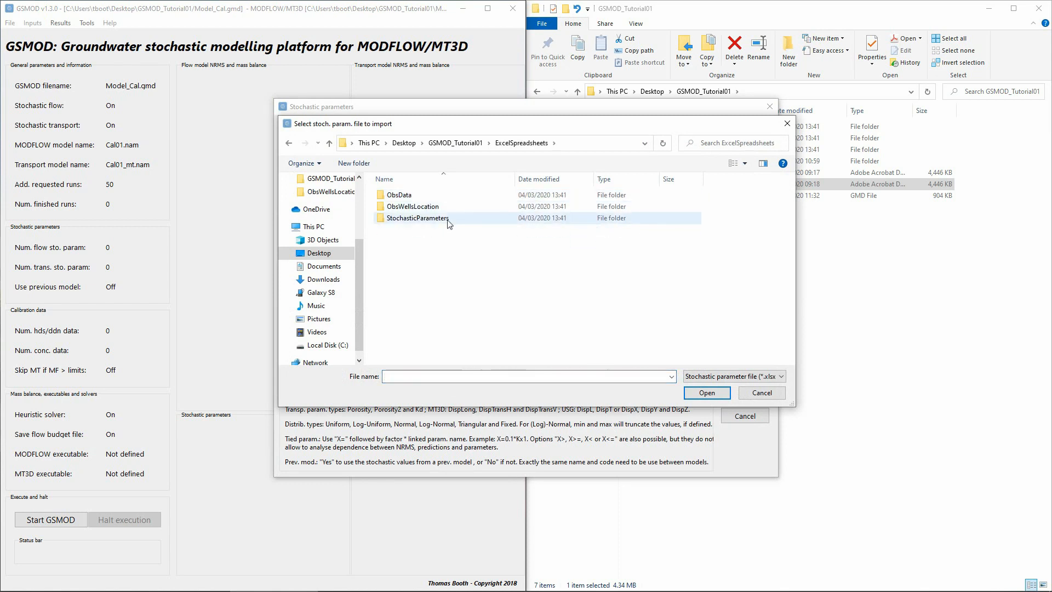
{"action": "double_click", "coordinate": [448, 218]}
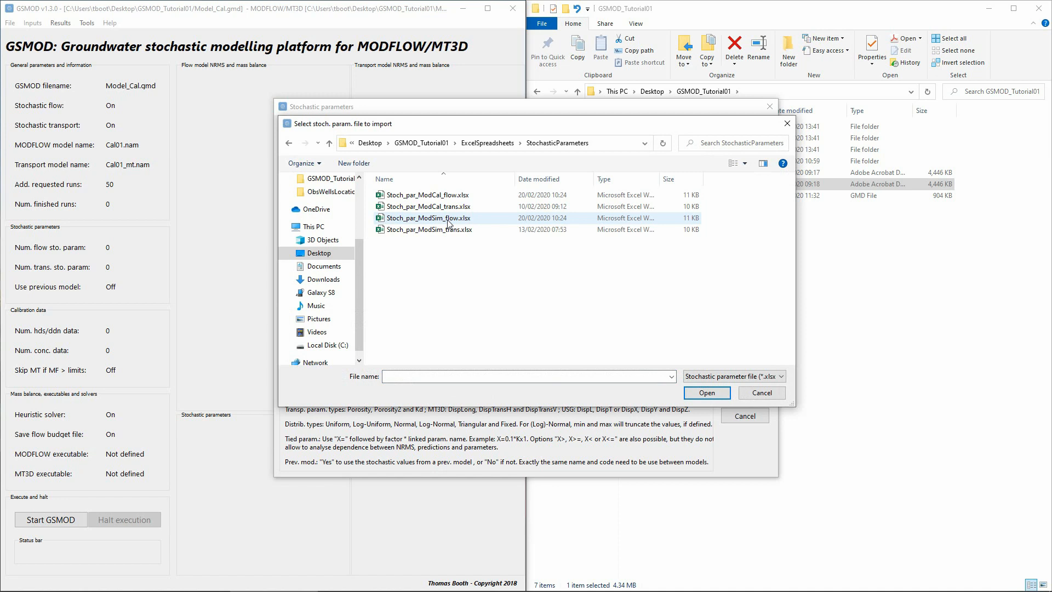
{"action": "left_click", "coordinate": [457, 196]}
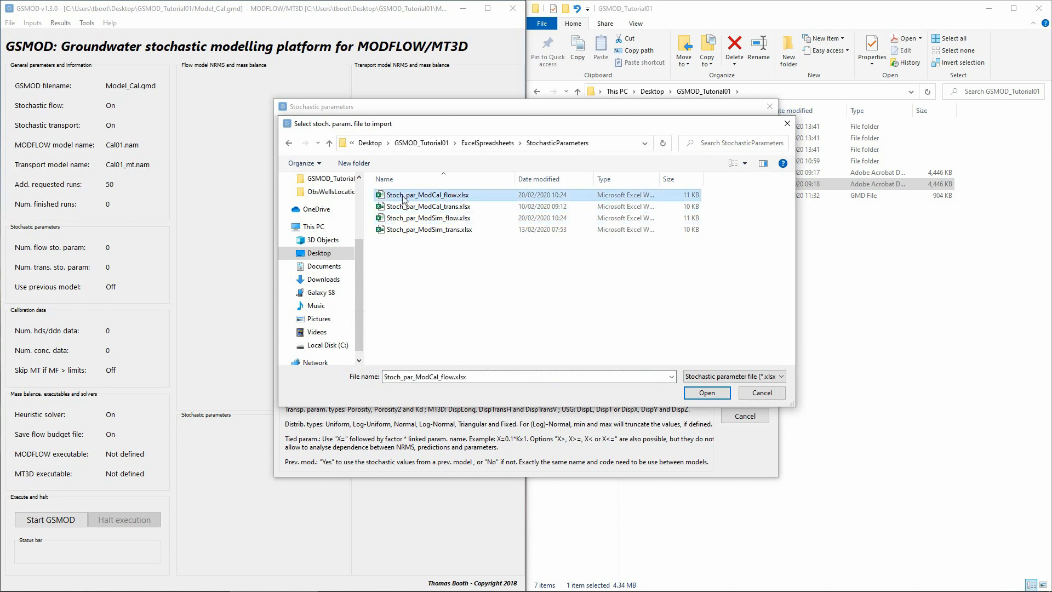
{"action": "left_click", "coordinate": [706, 393]}
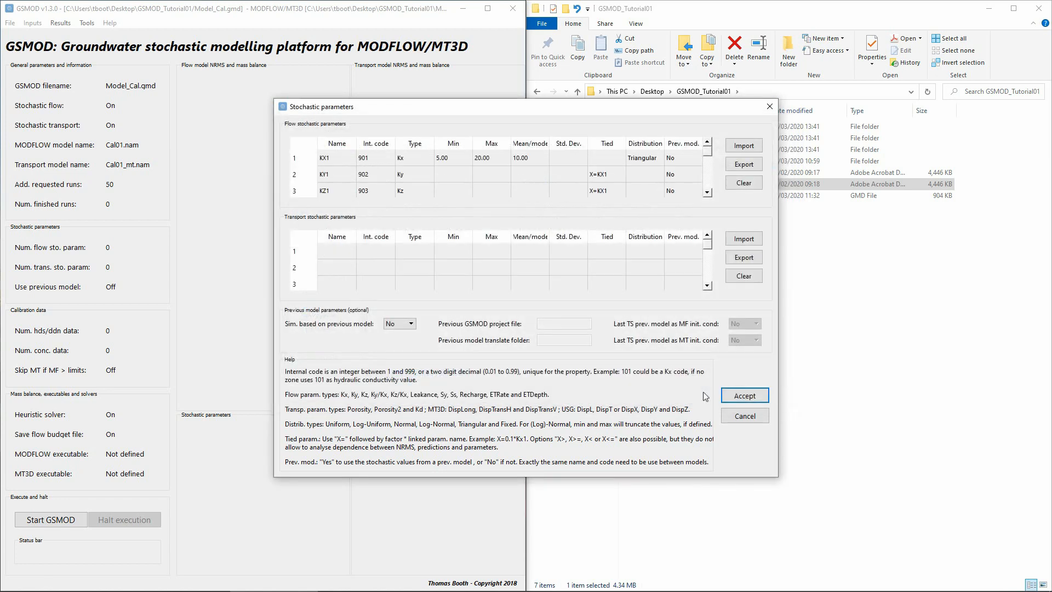
- Import Stoch_par_ModCal_trans.xlsx from ExcelSpreadsheets\StochasticParameters as the transport stochastic parameters
{"action": "left_click", "coordinate": [744, 238]}
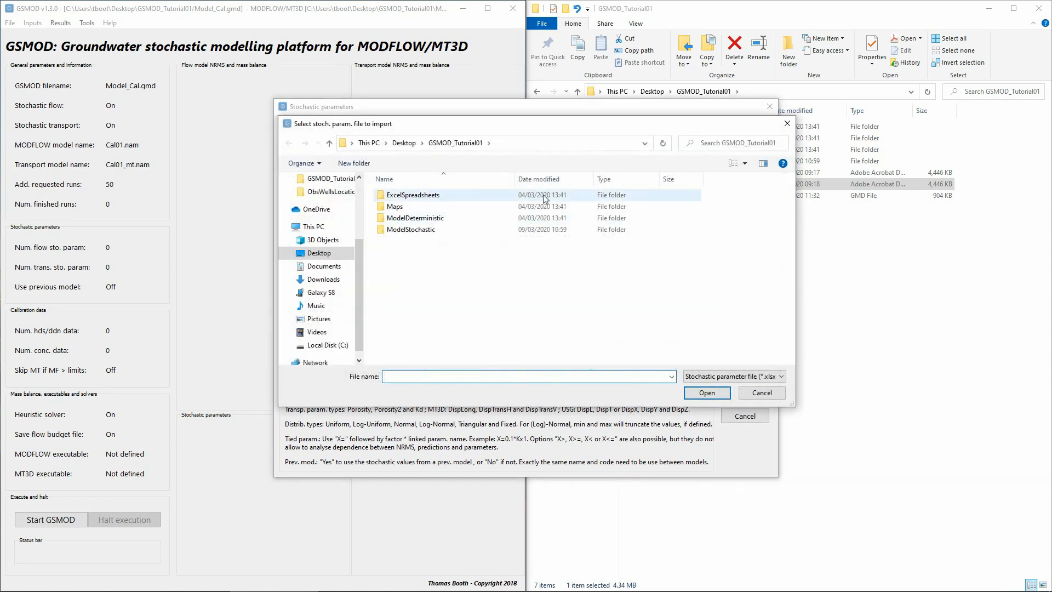
{"action": "double_click", "coordinate": [546, 196]}
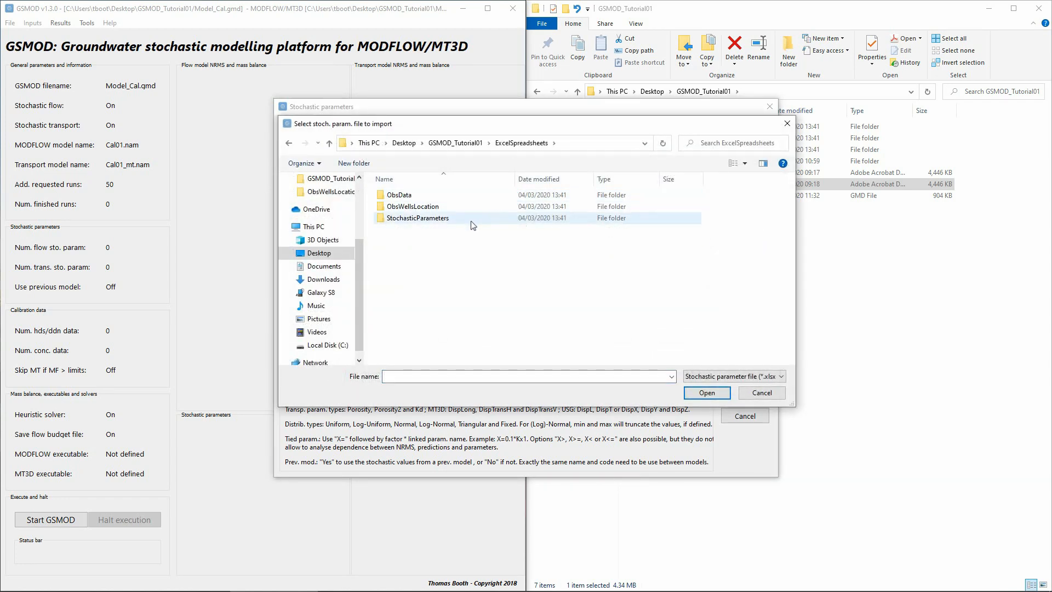
{"action": "double_click", "coordinate": [472, 219]}
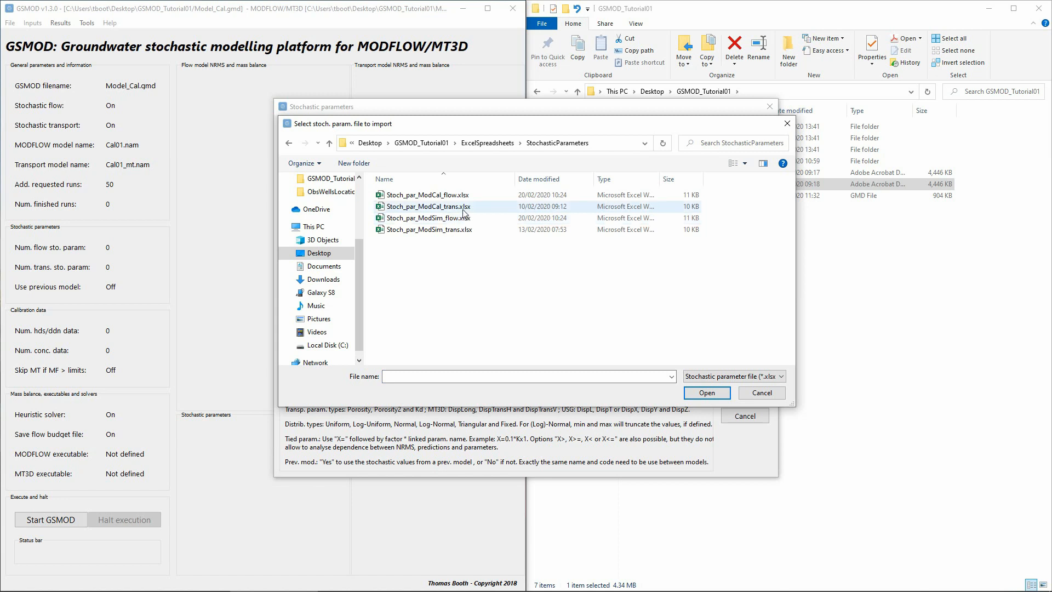
{"action": "left_click", "coordinate": [464, 208]}
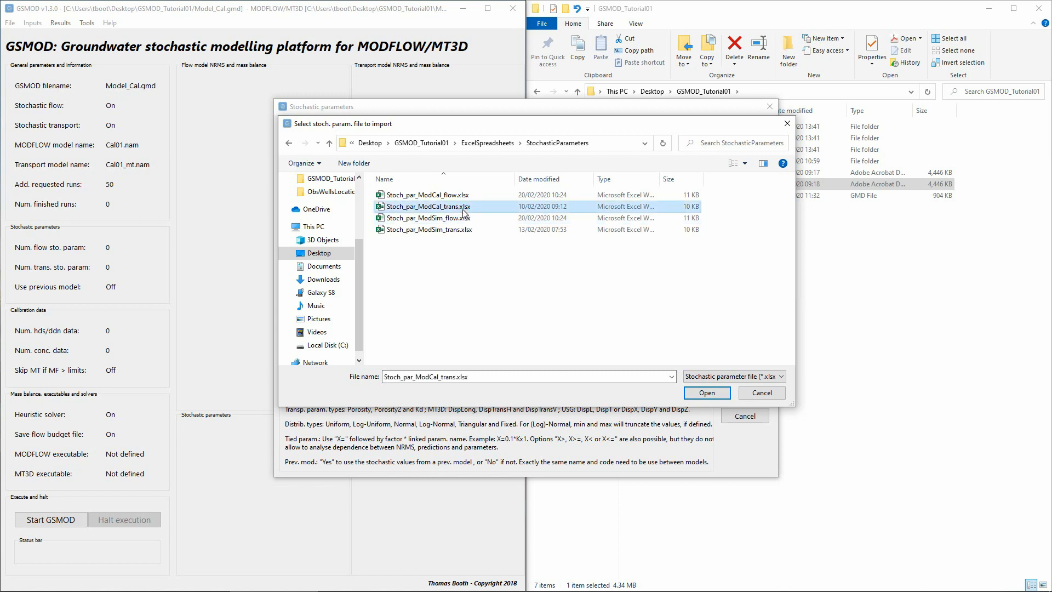
{"action": "left_click", "coordinate": [705, 393]}
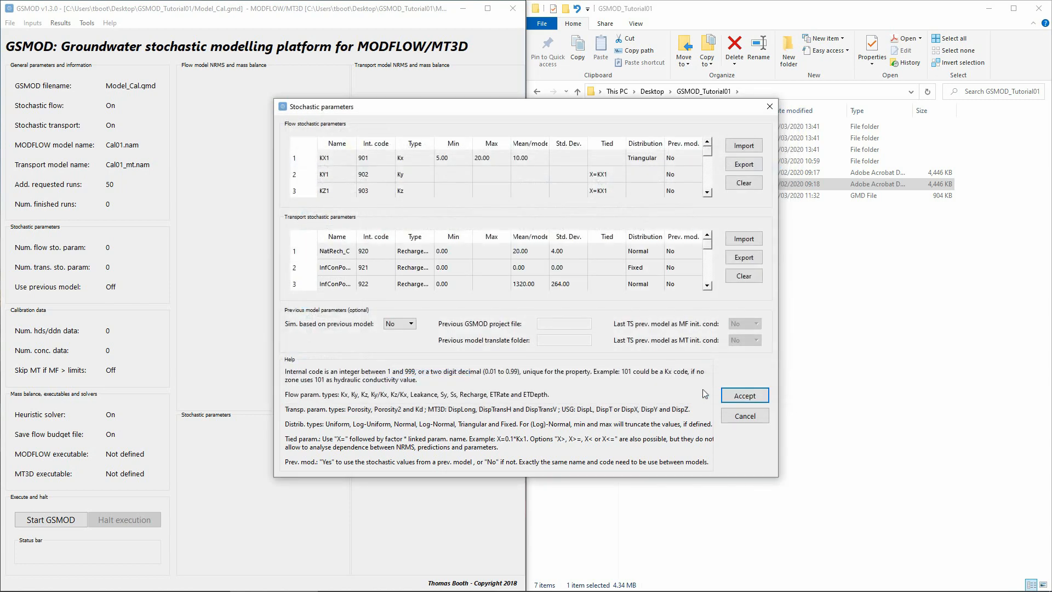
- Open Calibration01.gwv from the ModelStochastic folder in Groundwater Vistas and examine the Kx code of zone 1 in the hydraulic conductivity zone database
{"action": "left_click", "coordinate": [643, 159]}
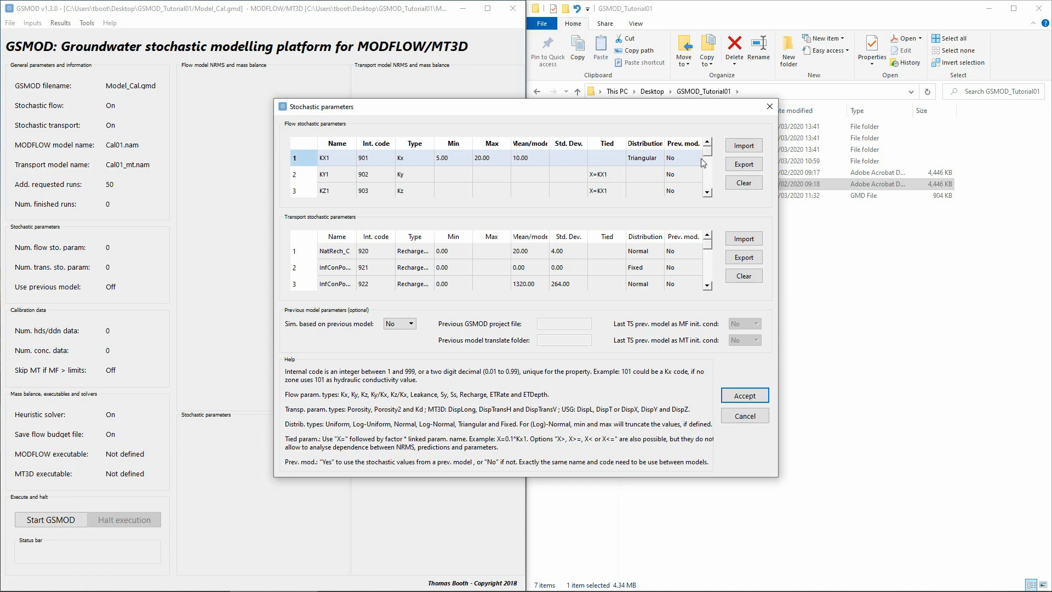
{"action": "left_click", "coordinate": [1005, 225]}
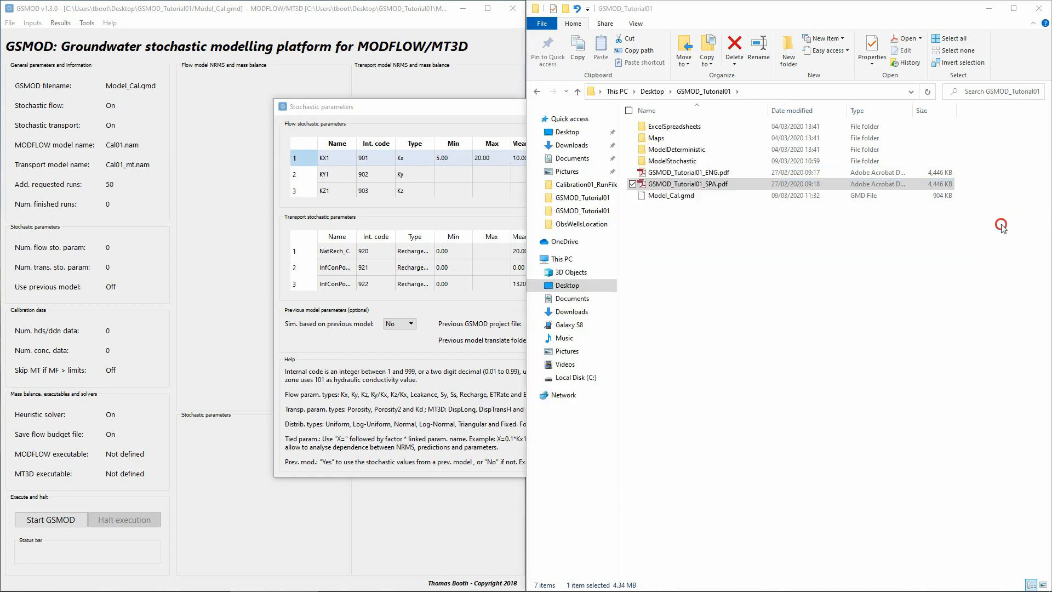
{"action": "double_click", "coordinate": [695, 151]}
{"action": "double_click", "coordinate": [688, 152]}
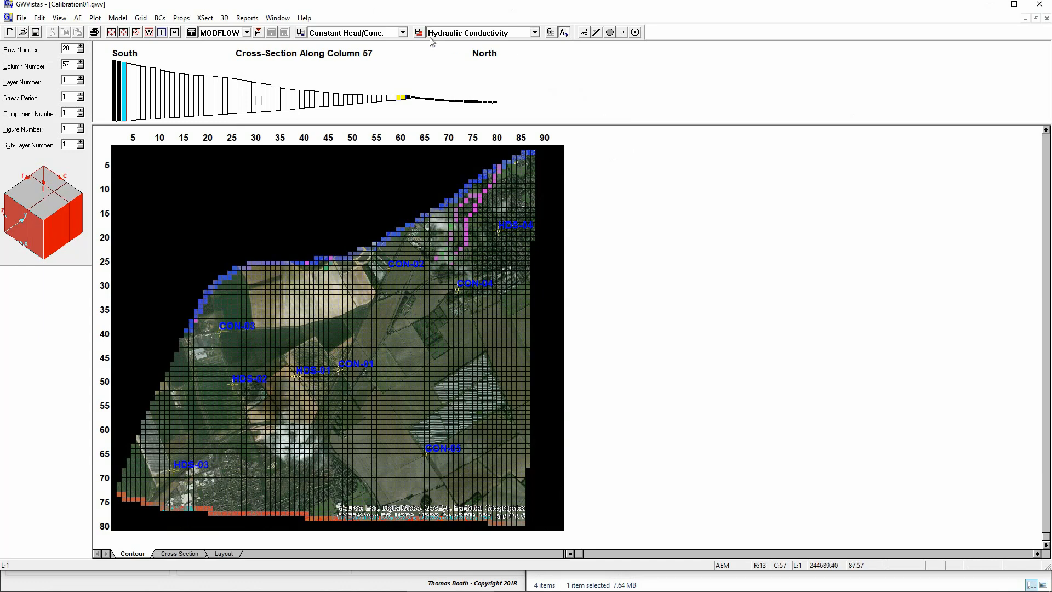
{"action": "left_click", "coordinate": [421, 33]}
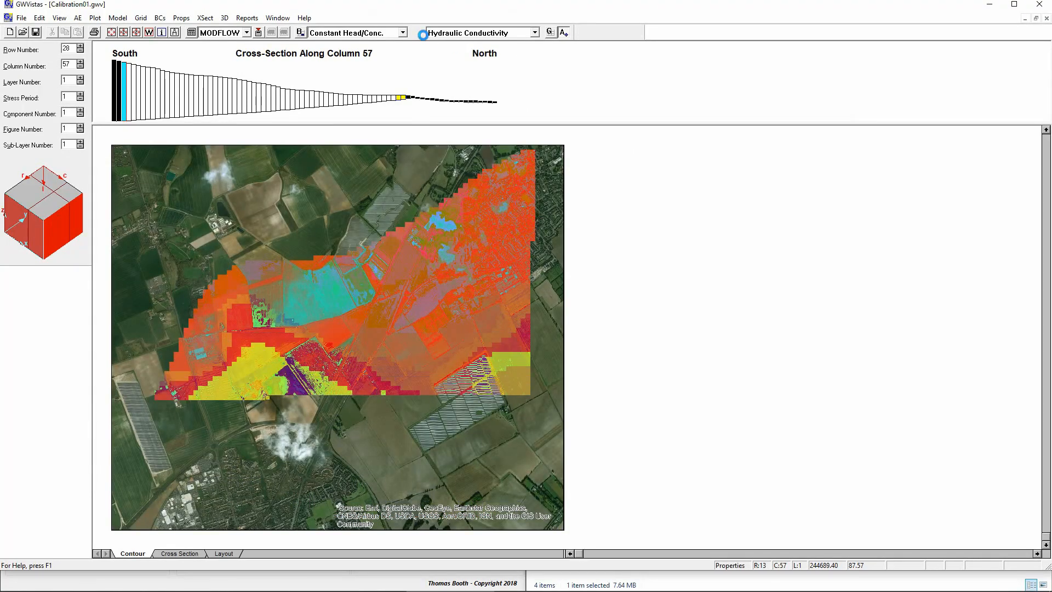
{"action": "left_click", "coordinate": [636, 32]}
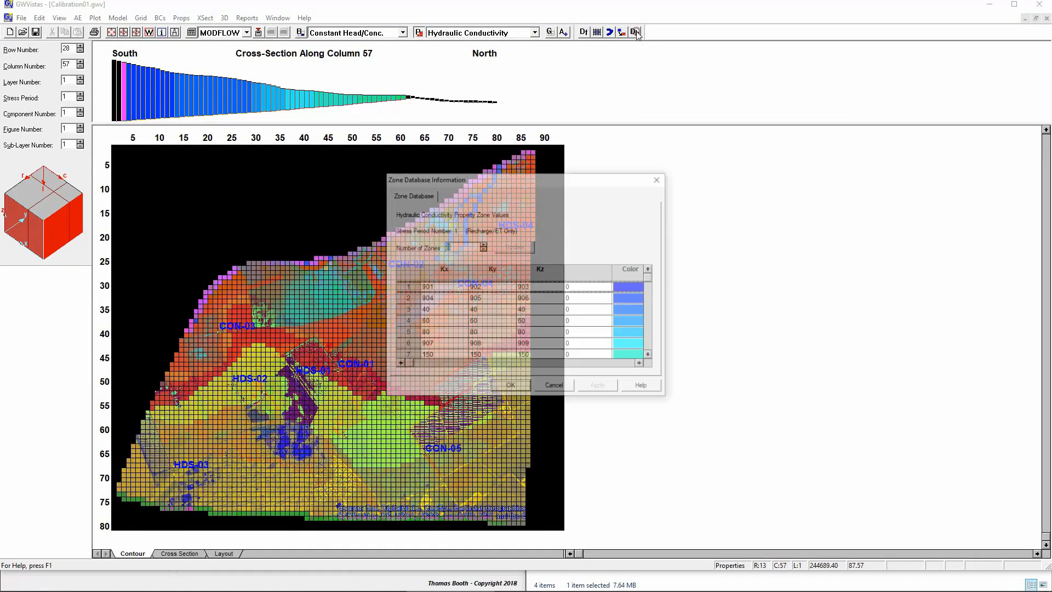
{"action": "left_click", "coordinate": [427, 286]}
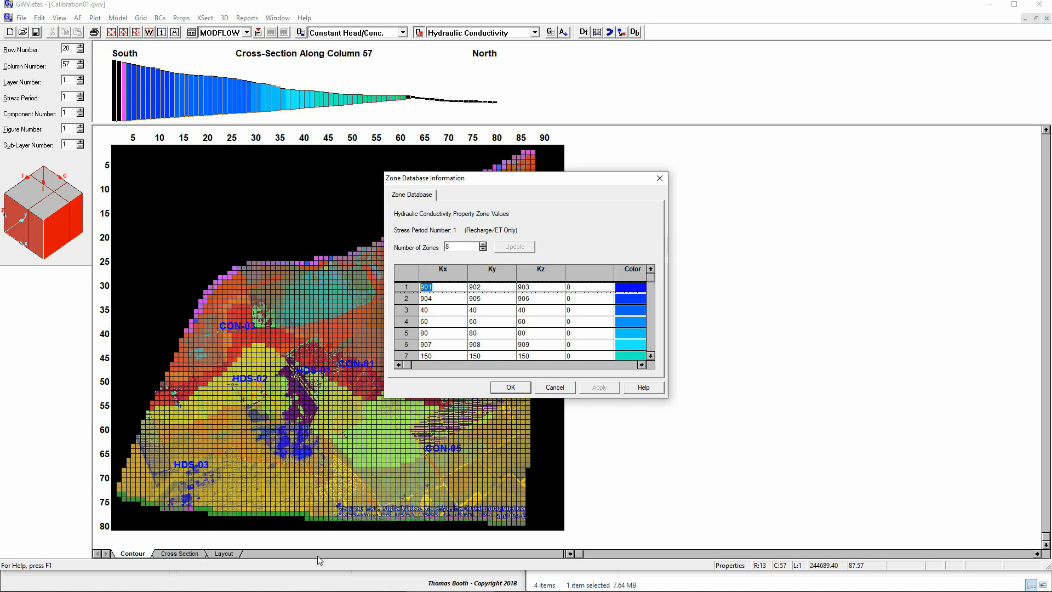
- Close the zone database and Groundwater Vistas without saving, and accept the imported stochastic parameters in GSMOD
{"action": "left_click", "coordinate": [323, 583]}
{"action": "left_click", "coordinate": [549, 387]}
{"action": "left_click", "coordinate": [1040, 5]}
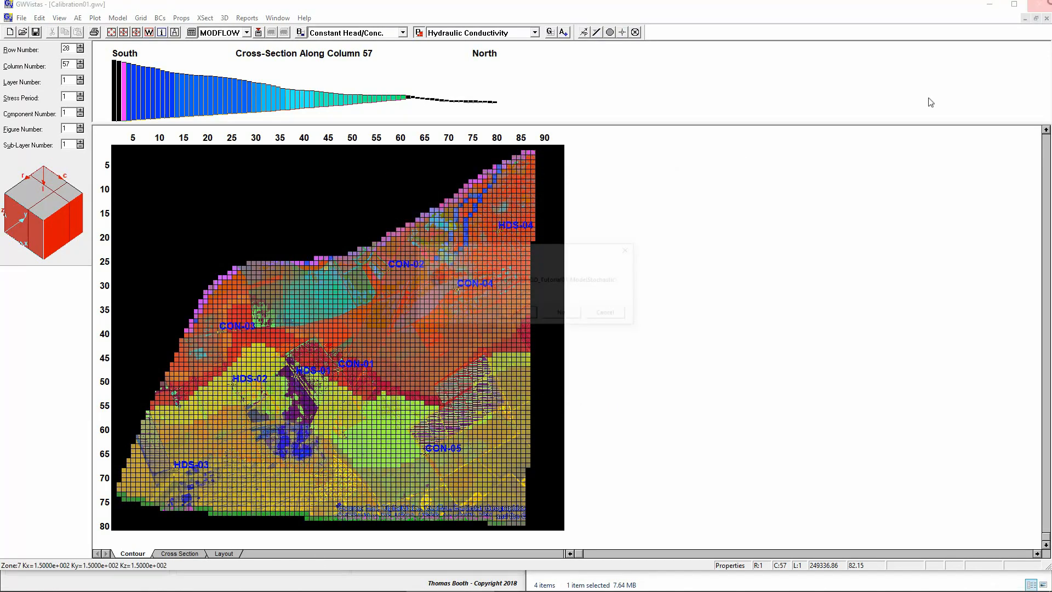
{"action": "left_click", "coordinate": [556, 323]}
{"action": "left_click", "coordinate": [412, 428]}
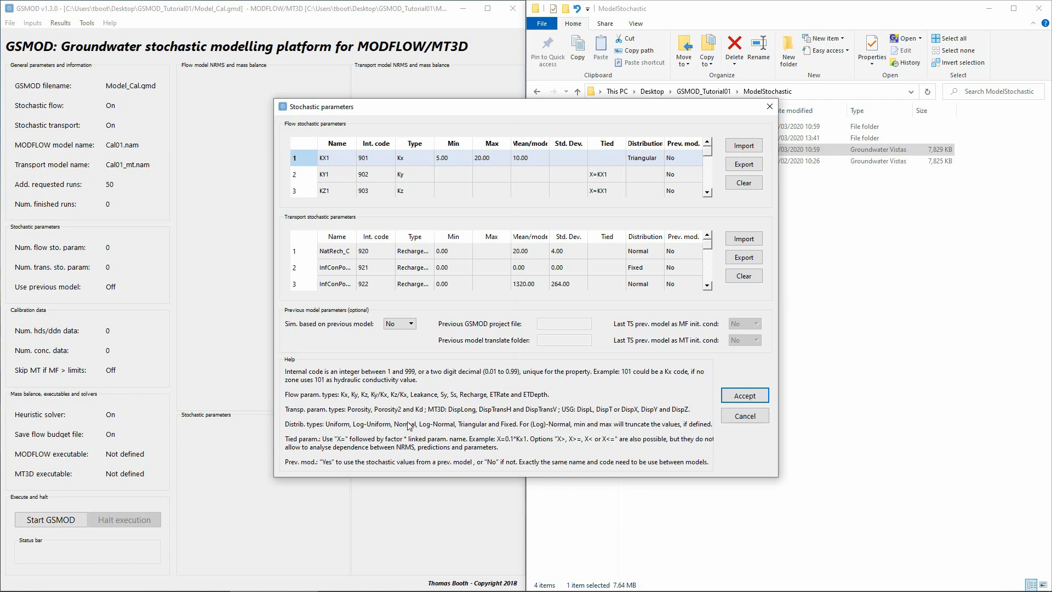
{"action": "left_click", "coordinate": [741, 405]}
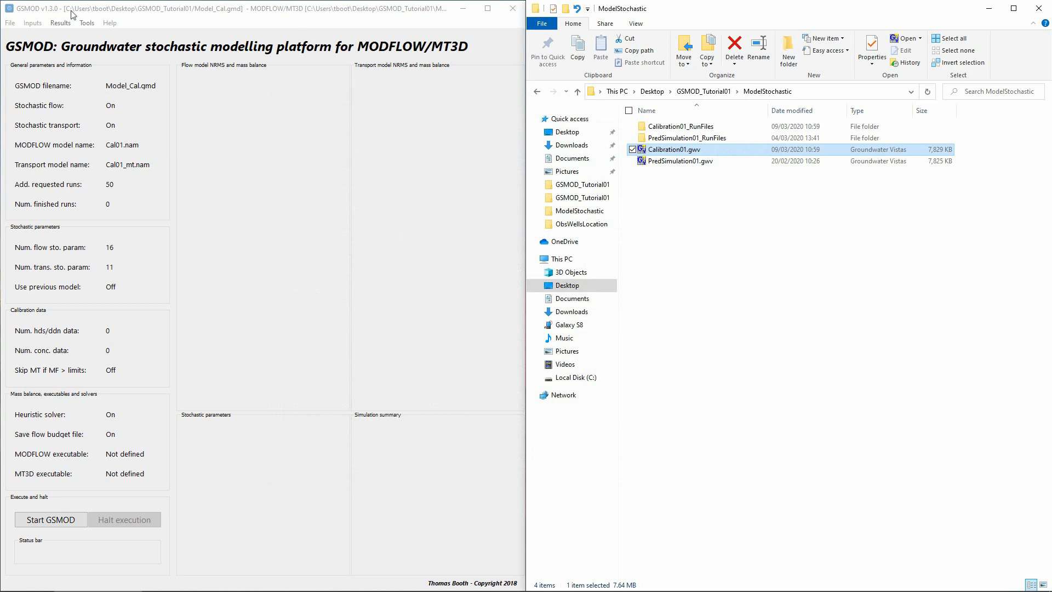
- Import cal_data_flow.xlsx from ExcelSpreadsheets\ObsData as the flow calibration data
{"action": "left_click", "coordinate": [32, 22]}
{"action": "left_click", "coordinate": [51, 60]}
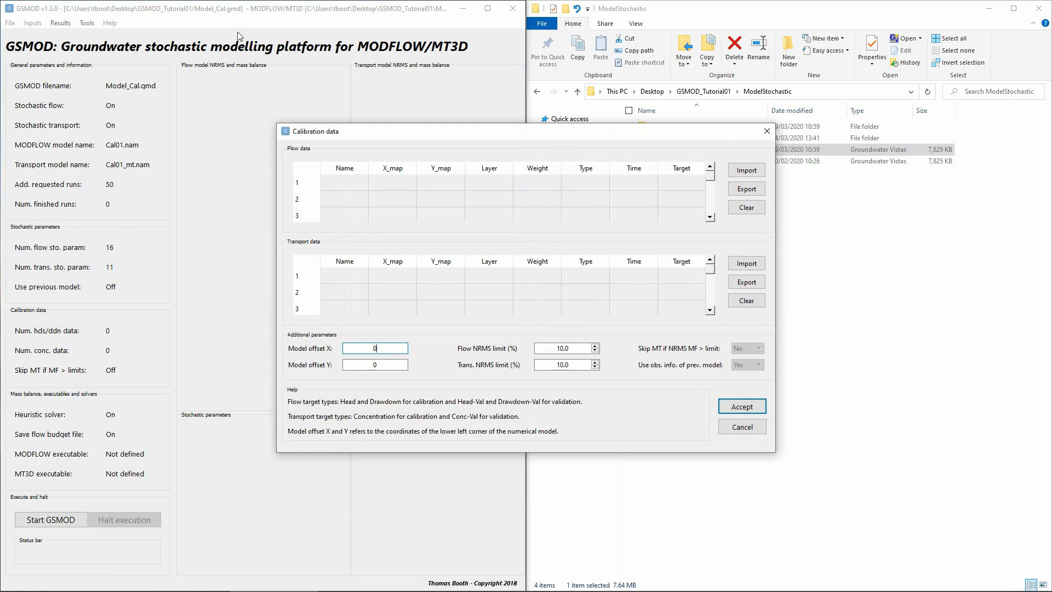
{"action": "left_click", "coordinate": [735, 172]}
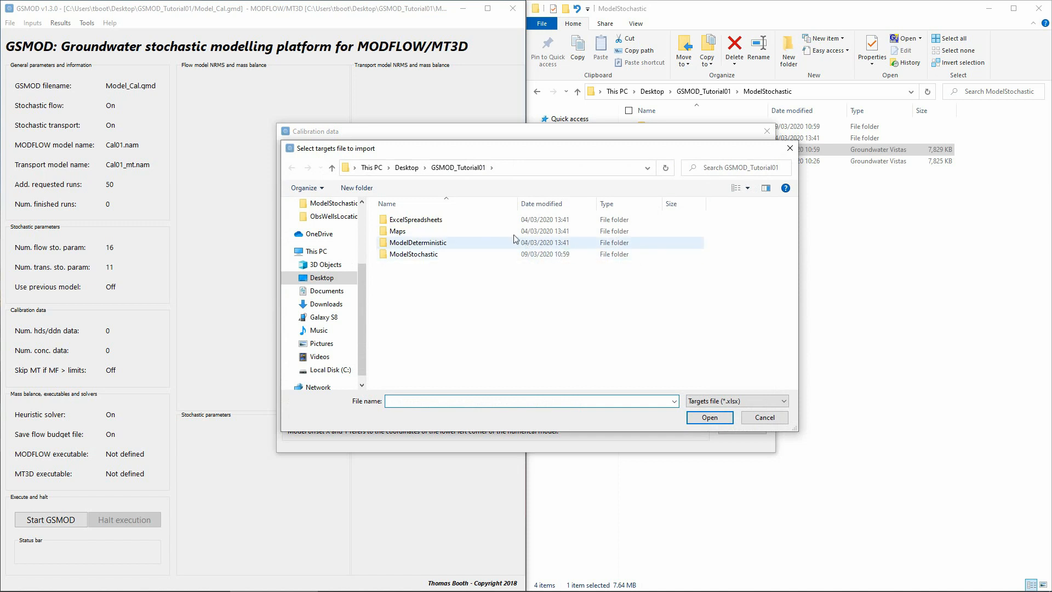
{"action": "double_click", "coordinate": [485, 219]}
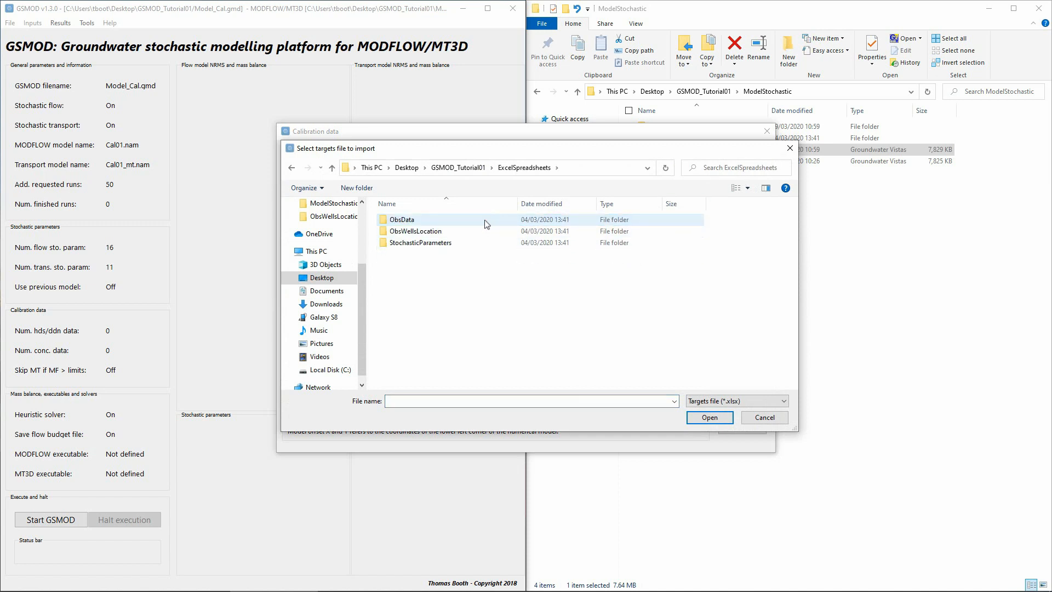
{"action": "left_click", "coordinate": [474, 220]}
{"action": "double_click", "coordinate": [474, 221]}
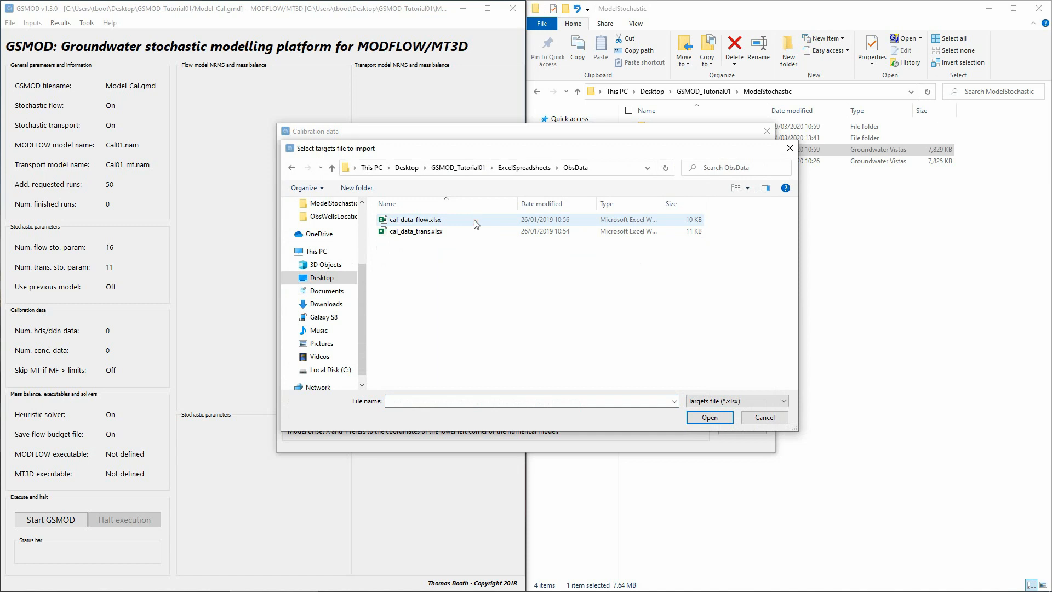
{"action": "double_click", "coordinate": [475, 220]}
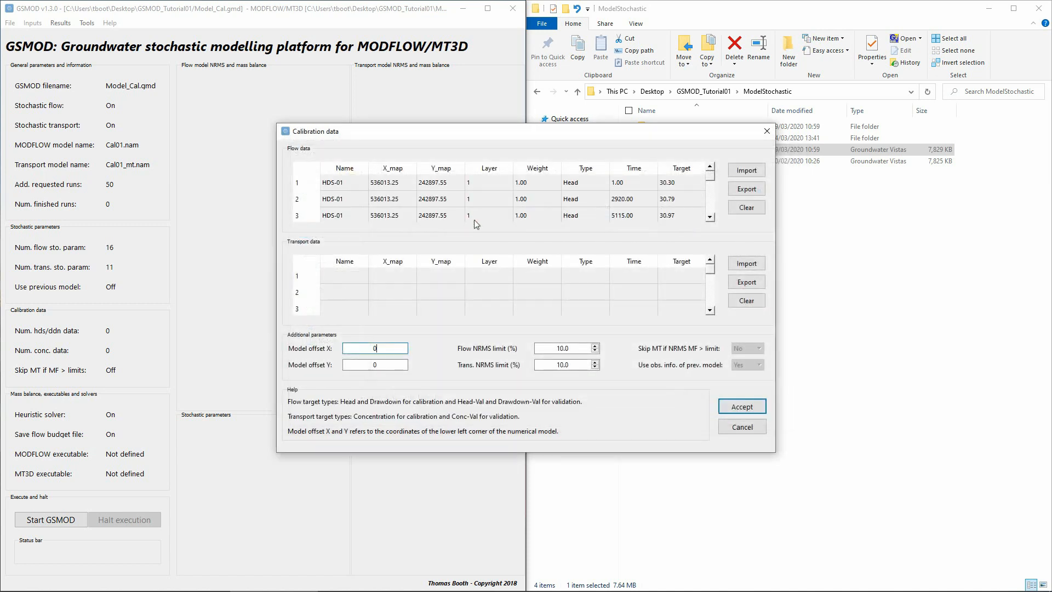
- Import cal_data_trans.xlsx from ExcelSpreadsheets\ObsData as the transport calibration data
{"action": "left_click", "coordinate": [748, 264]}
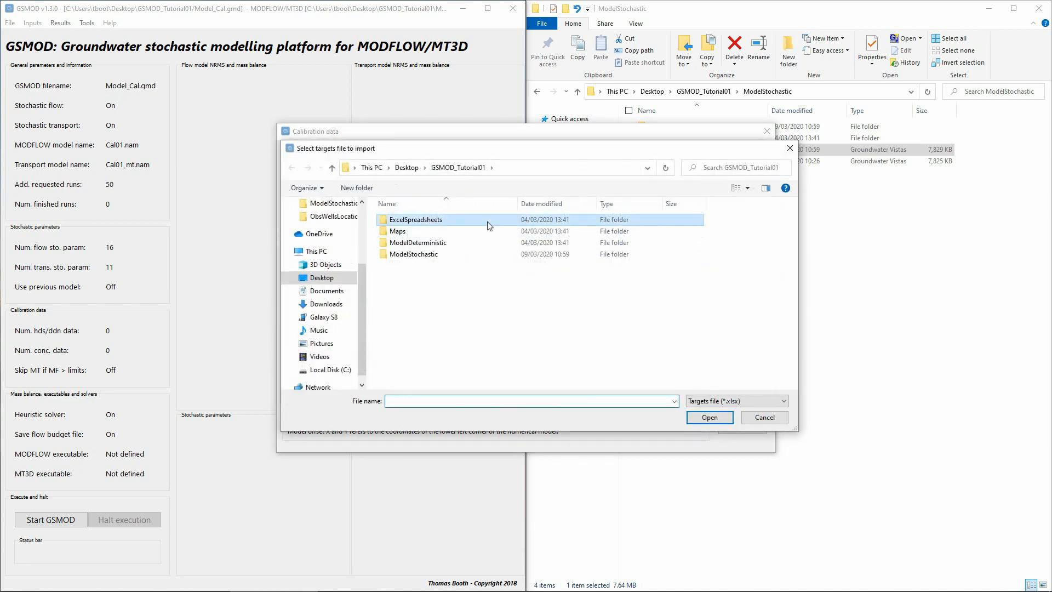
{"action": "double_click", "coordinate": [488, 220]}
{"action": "double_click", "coordinate": [485, 219]}
{"action": "double_click", "coordinate": [463, 231]}
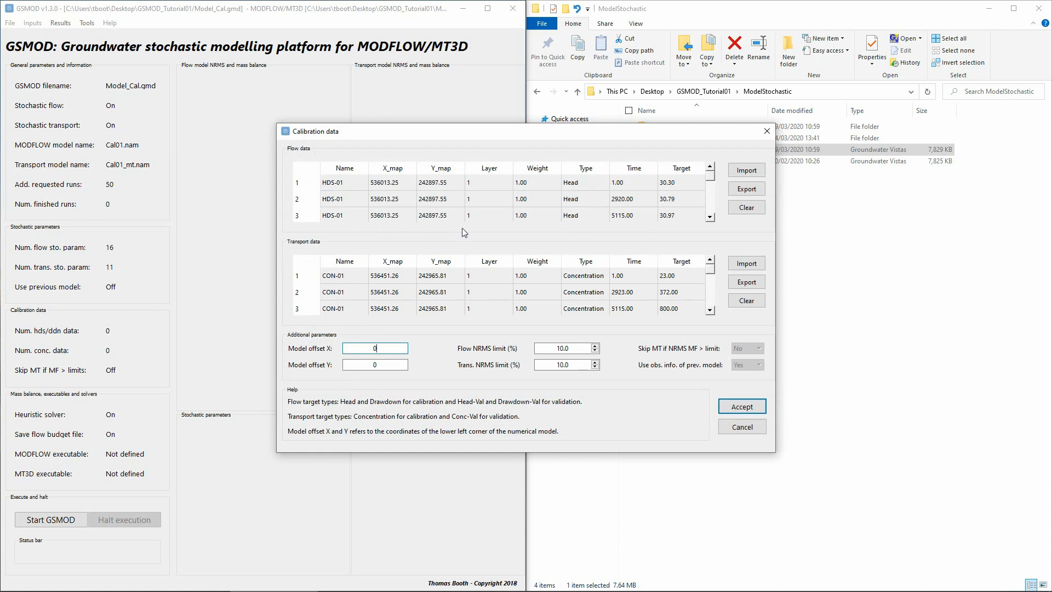
- Open GSMOD_Tutorial01_SPA.pdf from the GSMOD_Tutorial01 folder and go to page 6 with the calibration data instructions
{"action": "left_click", "coordinate": [886, 244]}
{"action": "left_click", "coordinate": [704, 91]}
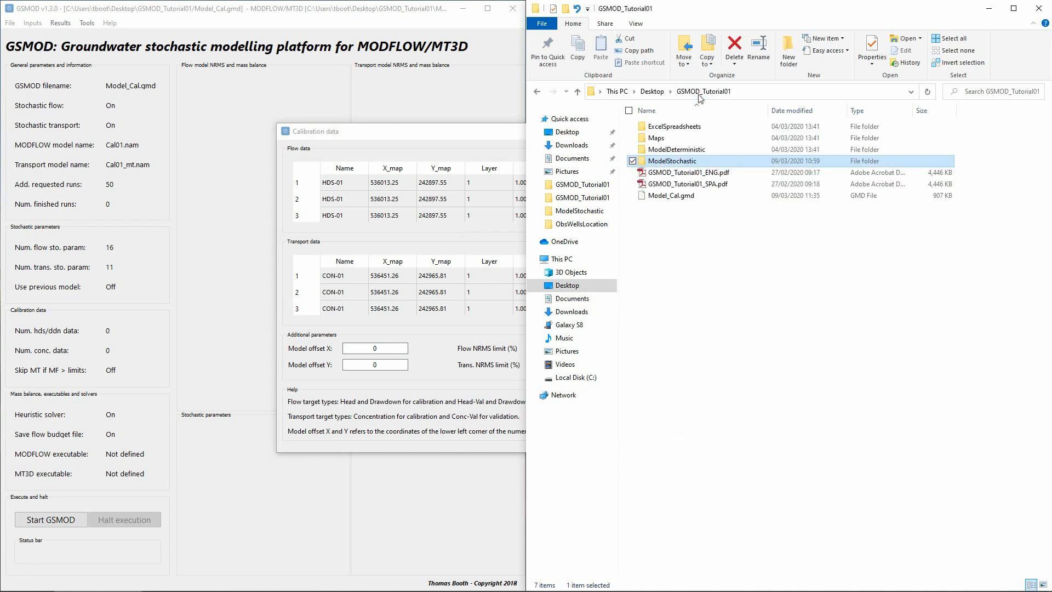
{"action": "left_click", "coordinate": [683, 185]}
{"action": "double_click", "coordinate": [683, 185]}
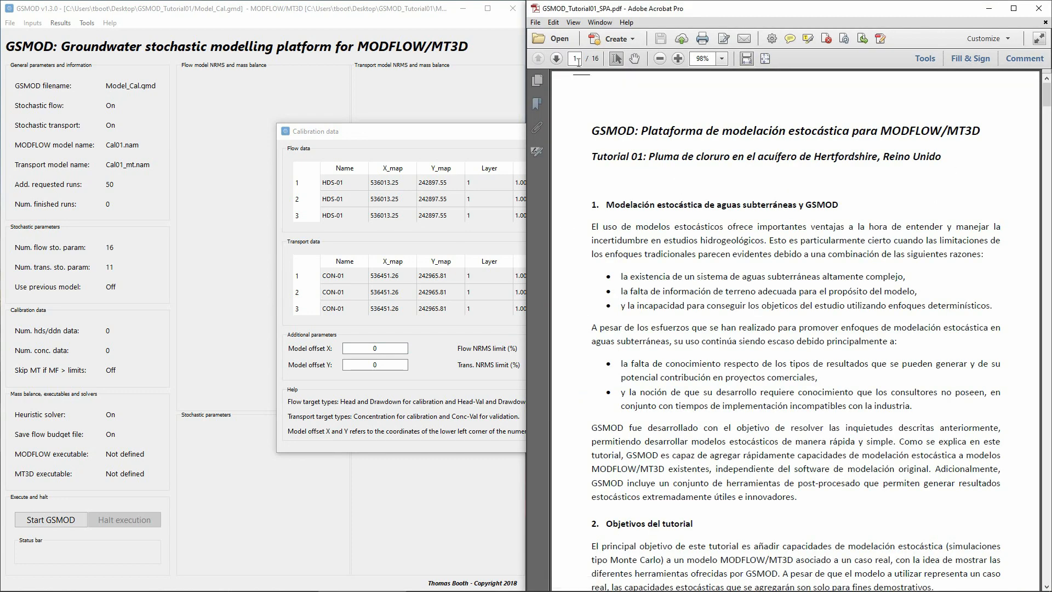
{"action": "type", "text": "6"}
{"action": "key", "text": "Return"}
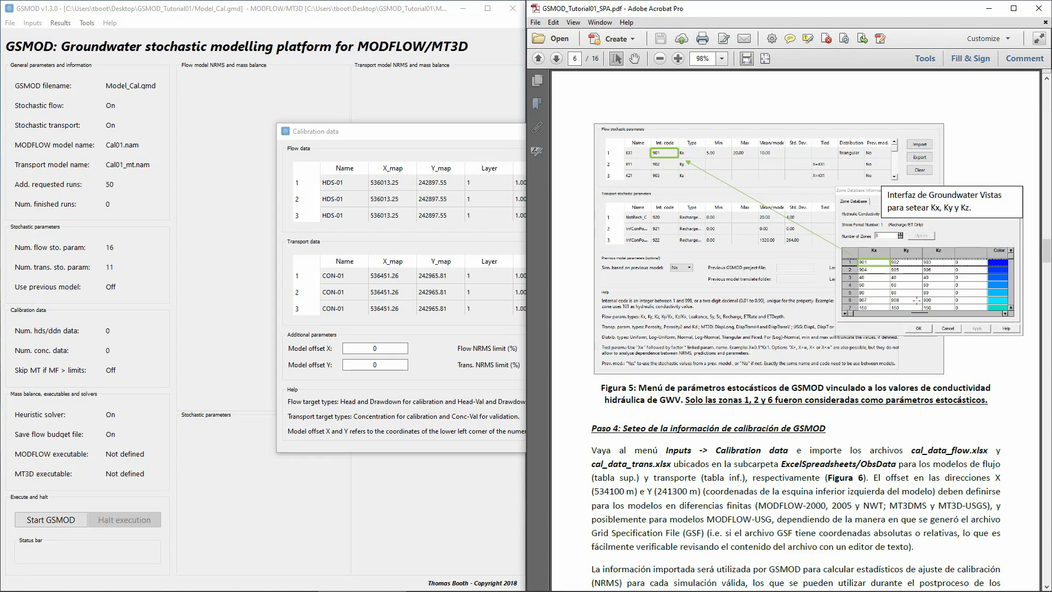
- Copy the model offsets from the tutorial PDF into the calibration data, with X 534100 and Y 241300
{"action": "double_click", "coordinate": [608, 491]}
{"action": "key", "text": "ctrl+c"}
{"action": "double_click", "coordinate": [375, 349]}
{"action": "key", "text": "ctrl+v"}
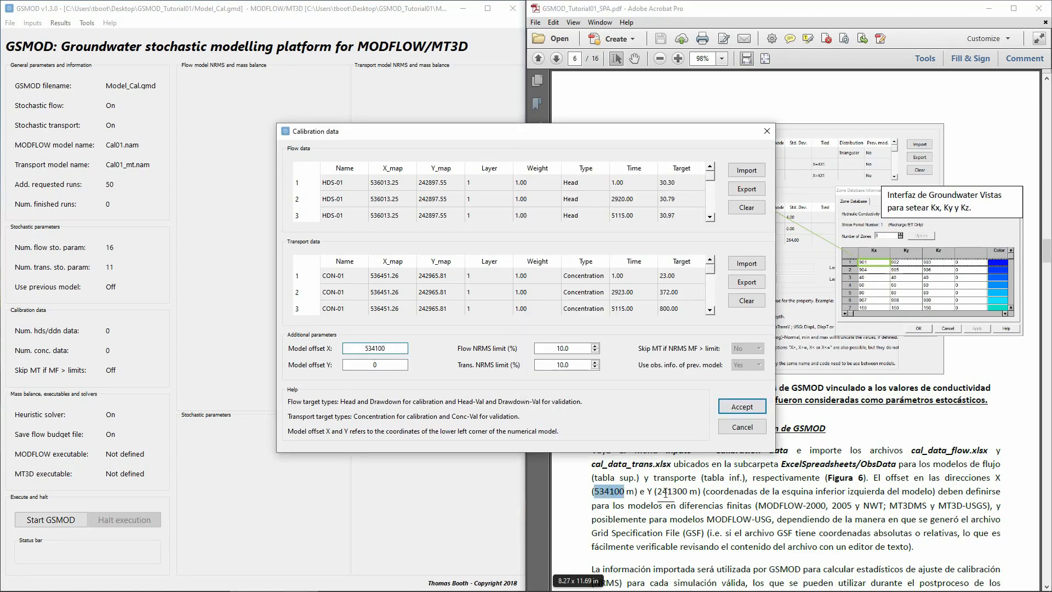
{"action": "double_click", "coordinate": [672, 491]}
{"action": "key", "text": "ctrl+c"}
{"action": "double_click", "coordinate": [375, 364]}
{"action": "key", "text": "ctrl+v"}
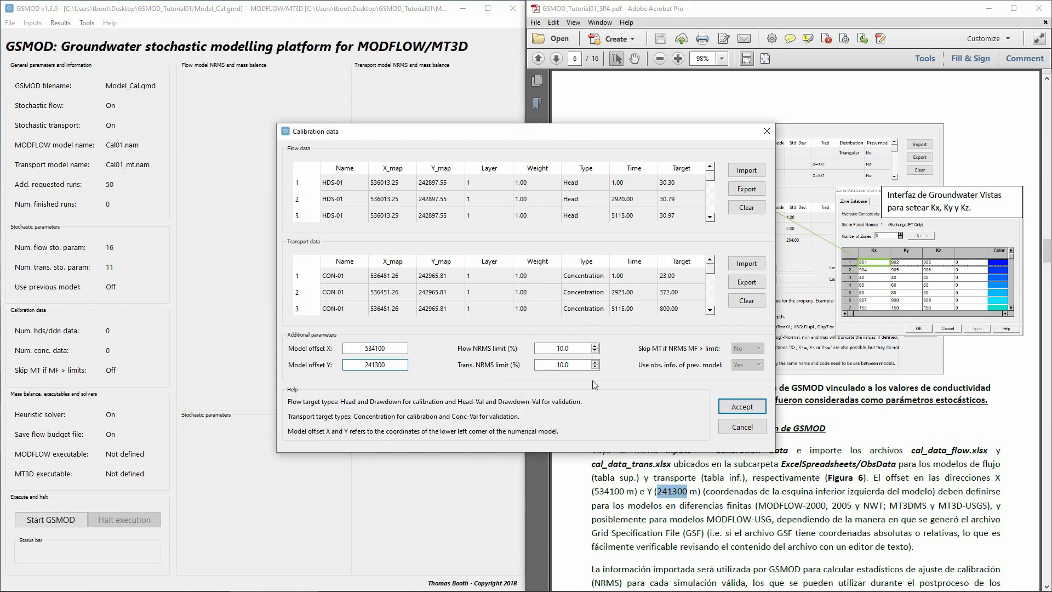
- Set the flow NRMS limit to 5% and accept the calibration data
{"action": "double_click", "coordinate": [564, 348]}
{"action": "type", "text": "5"}
{"action": "left_click", "coordinate": [452, 349]}
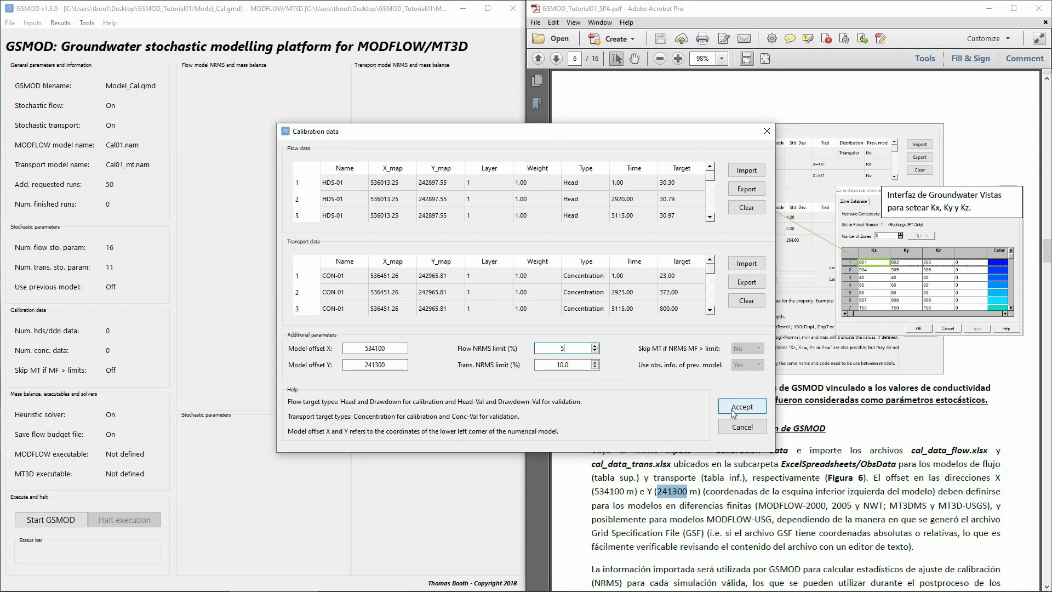
{"action": "left_click", "coordinate": [731, 409]}
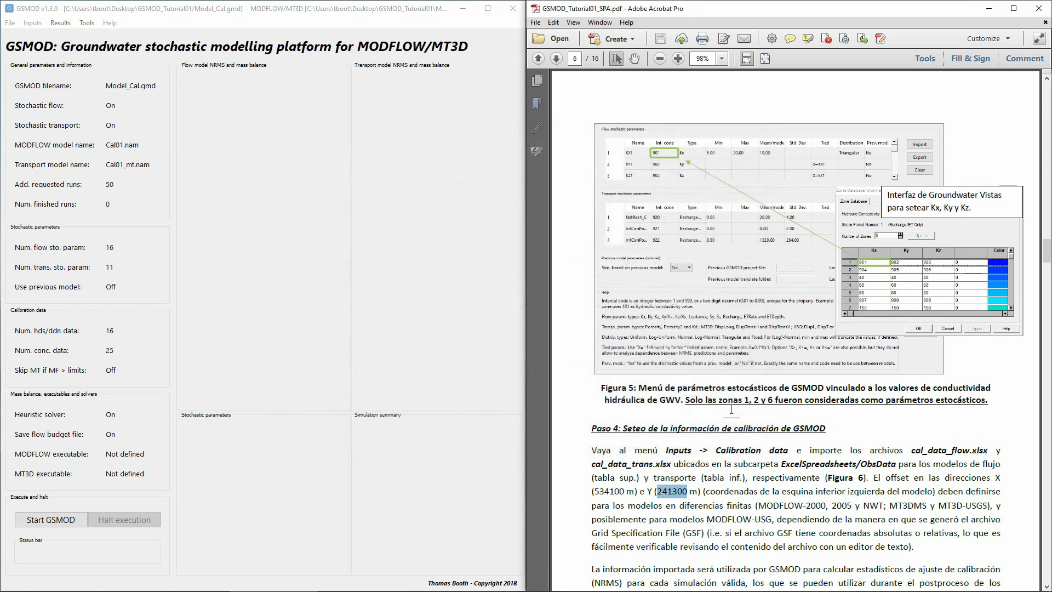
{"action": "left_click", "coordinate": [403, 265]}
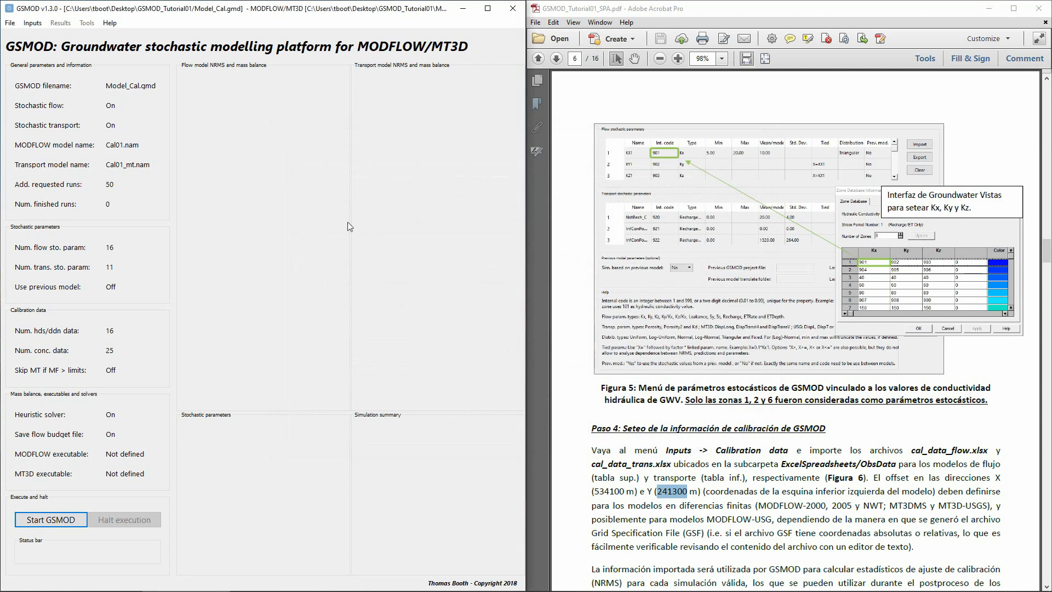
- Set mf2005.exe from the GSMODv1.3 executables folder as the flow executable in the mass balance, executables and solvers settings
{"action": "left_click", "coordinate": [32, 23]}
{"action": "left_click", "coordinate": [32, 24]}
{"action": "left_click", "coordinate": [33, 24]}
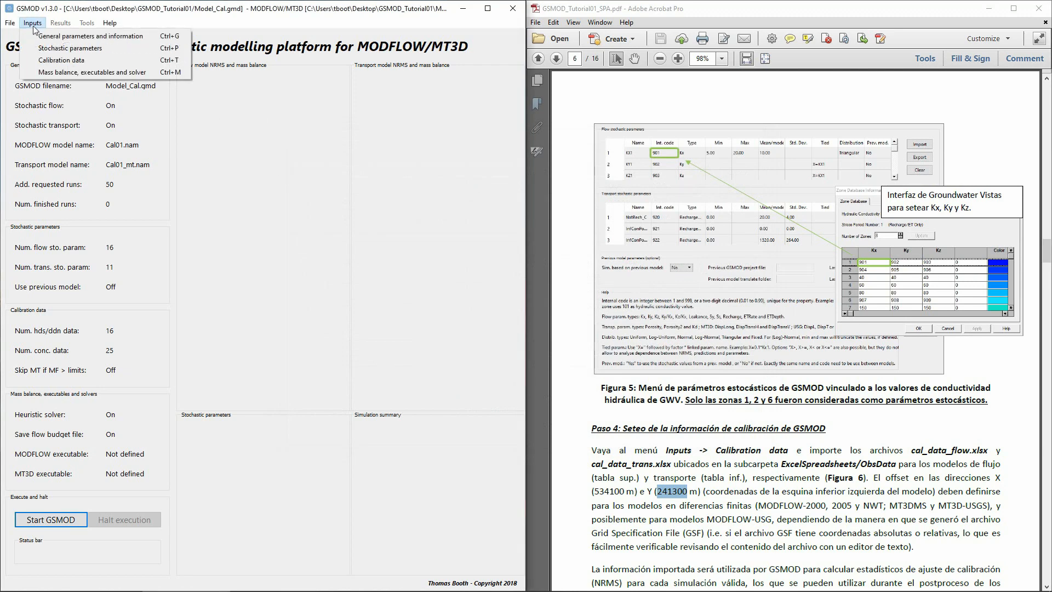
{"action": "left_click", "coordinate": [39, 73]}
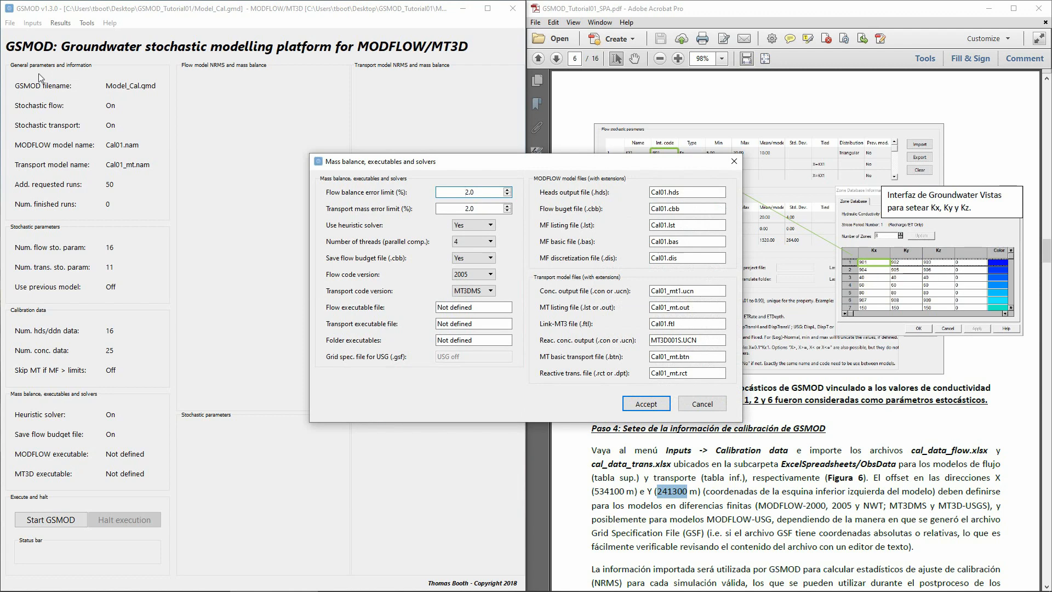
{"action": "left_click", "coordinate": [507, 308]}
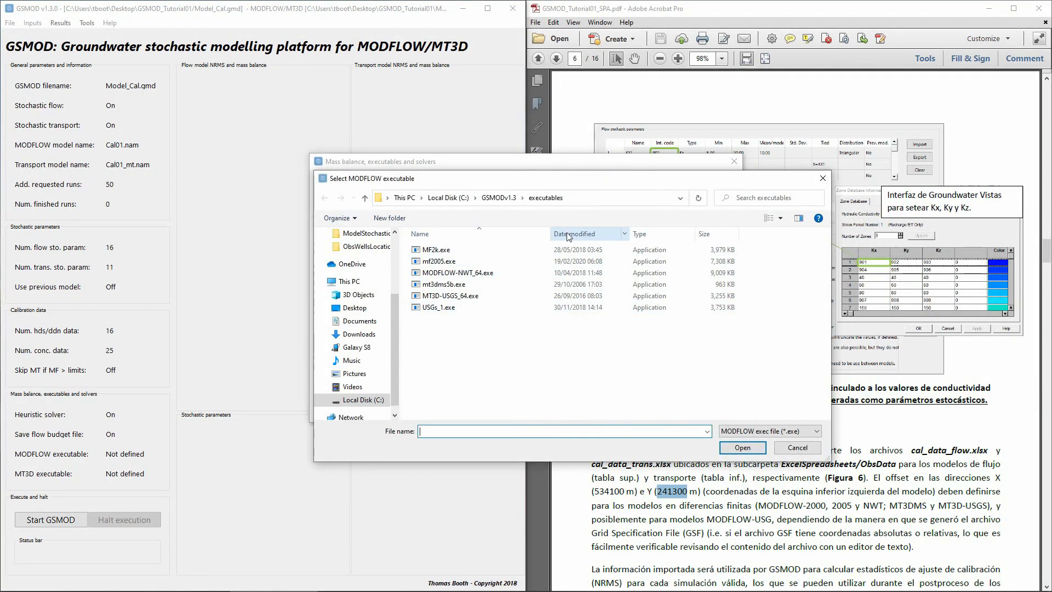
{"action": "double_click", "coordinate": [517, 259]}
- Set mt3dms5b.exe as the transport executable and accept the mass balance, executables and solvers settings
{"action": "left_click", "coordinate": [478, 325]}
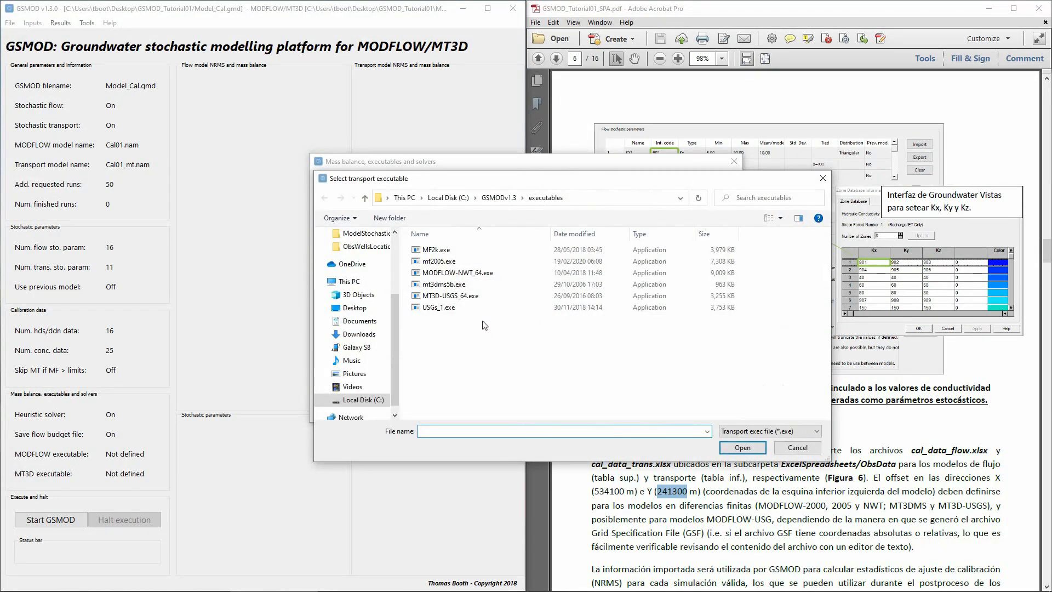
{"action": "left_click", "coordinate": [500, 285]}
{"action": "left_click", "coordinate": [738, 448]}
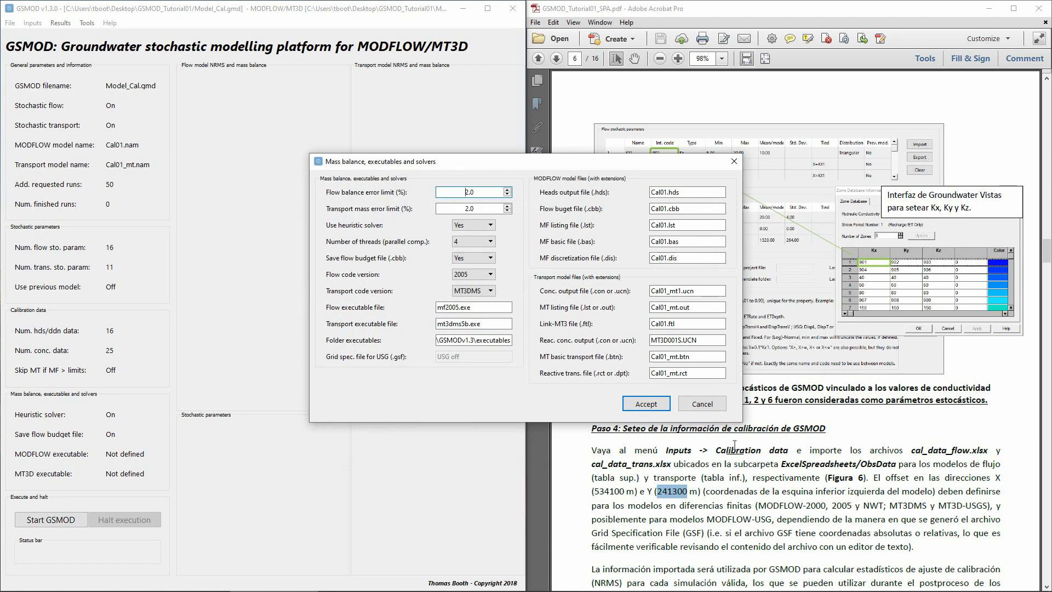
{"action": "left_click", "coordinate": [648, 404]}
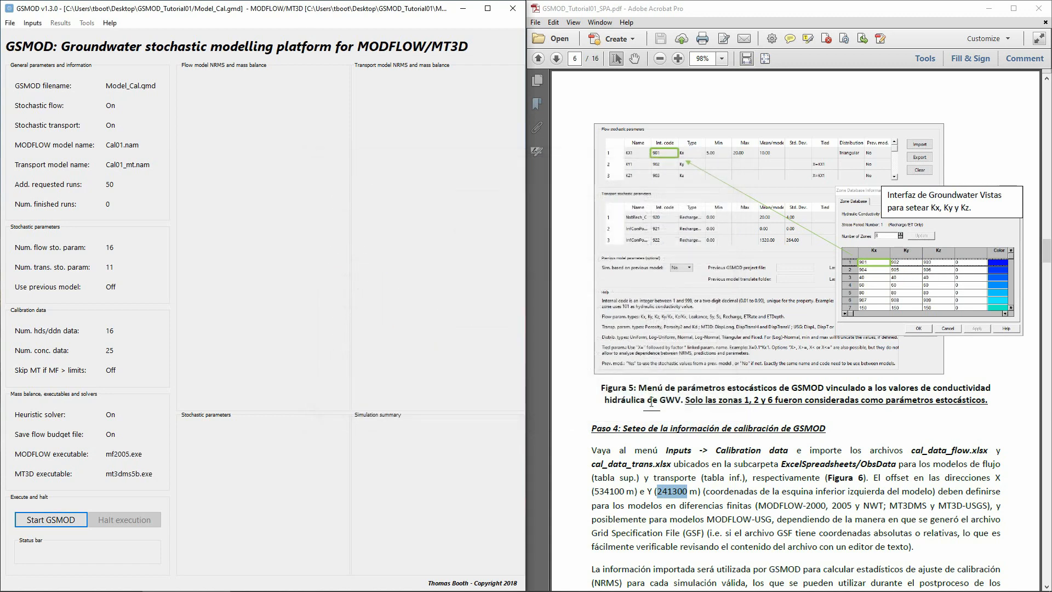
- Start the stochastic simulation of Model_Cal and halt it after a few realizations
{"action": "left_click", "coordinate": [54, 519]}
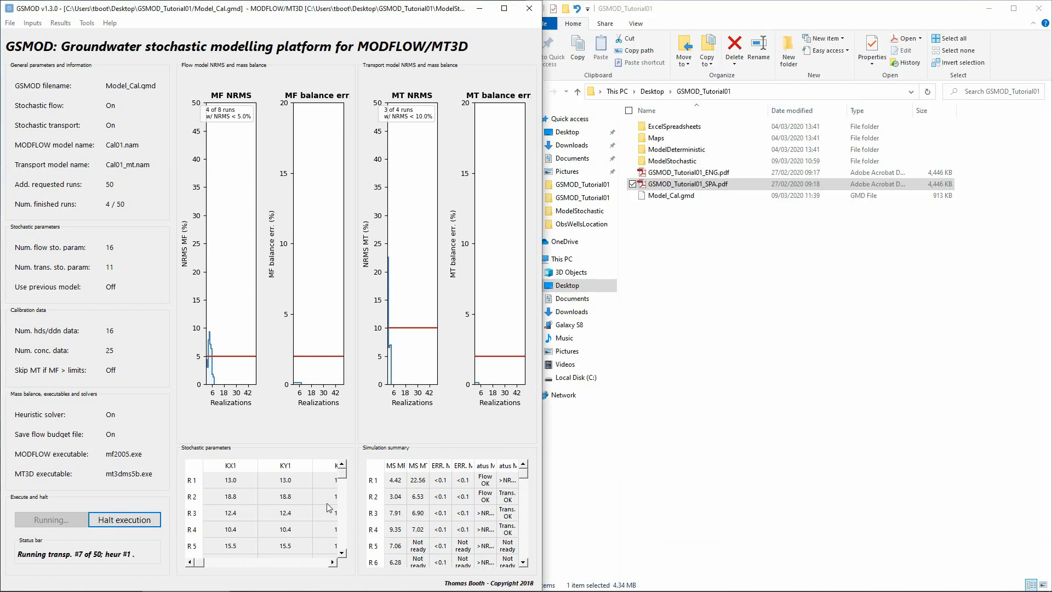
{"action": "left_click", "coordinate": [127, 527]}
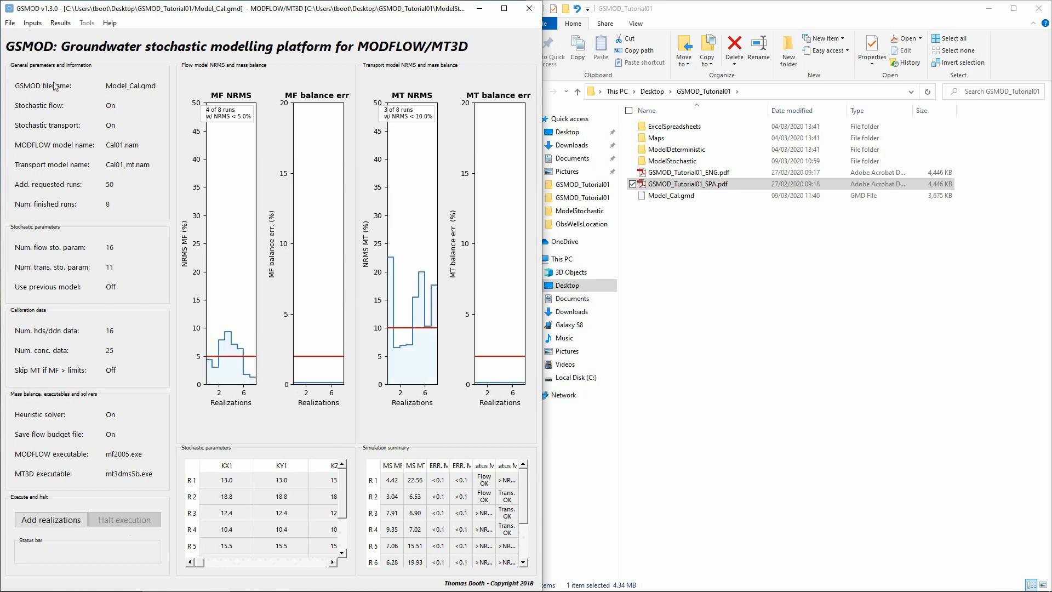
- Import obs_trans.xlsx from ExcelSpreadsheets\ObsWellsLocation as observation points for the concentration hydrographs, then process and accept them
{"action": "left_click", "coordinate": [59, 24]}
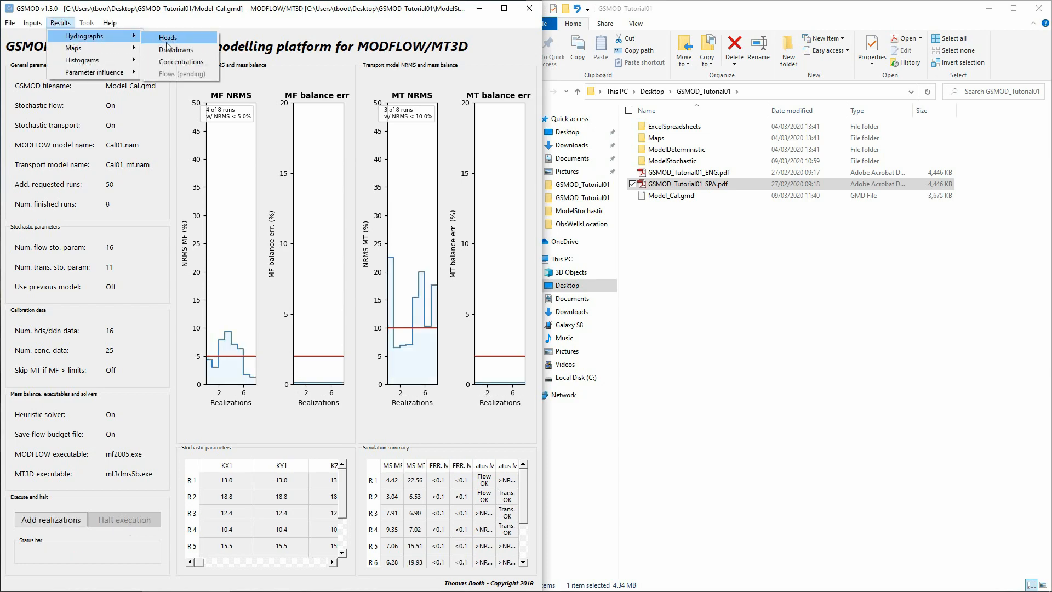
{"action": "left_click", "coordinate": [187, 60]}
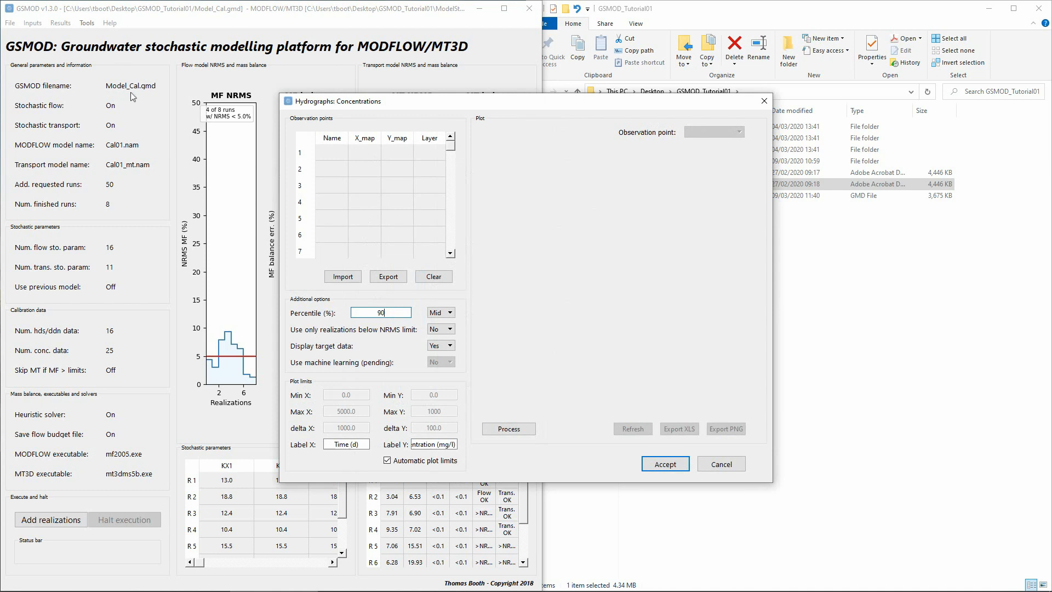
{"action": "left_click", "coordinate": [351, 277]}
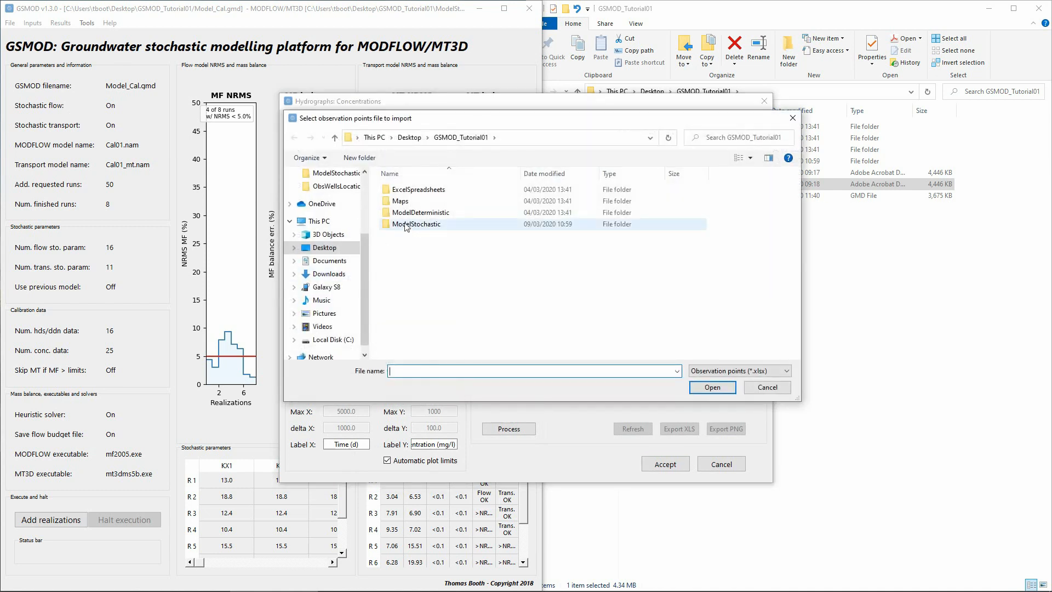
{"action": "double_click", "coordinate": [420, 192]}
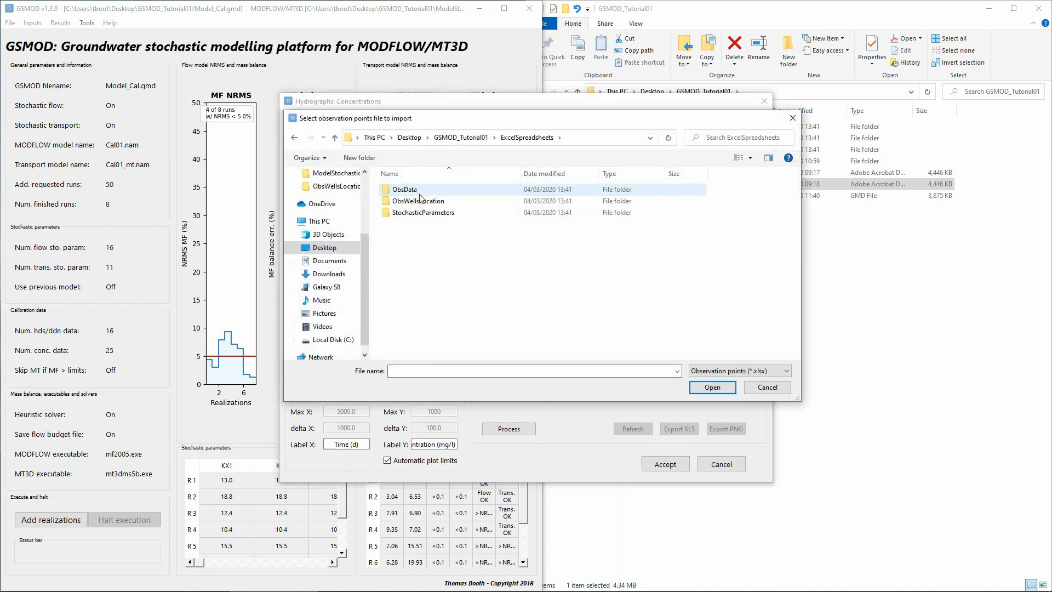
{"action": "double_click", "coordinate": [441, 206]}
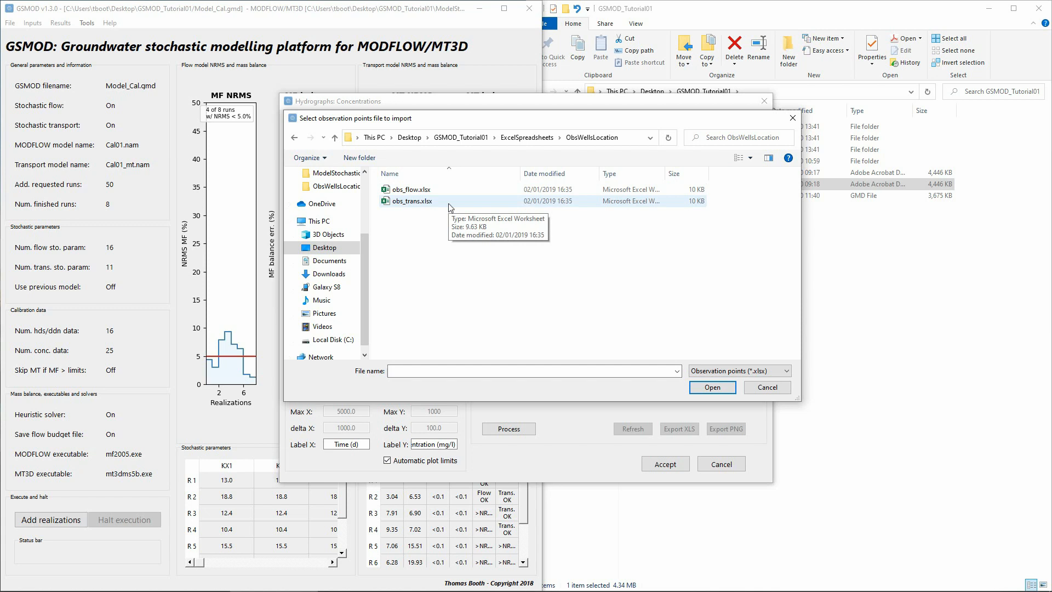
{"action": "double_click", "coordinate": [449, 203]}
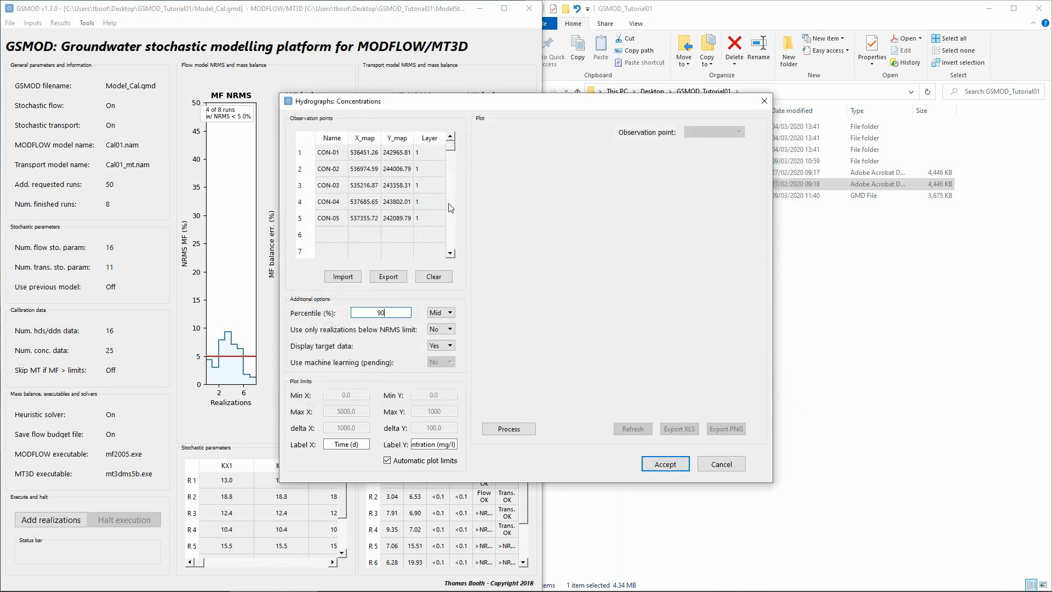
{"action": "left_click", "coordinate": [503, 428]}
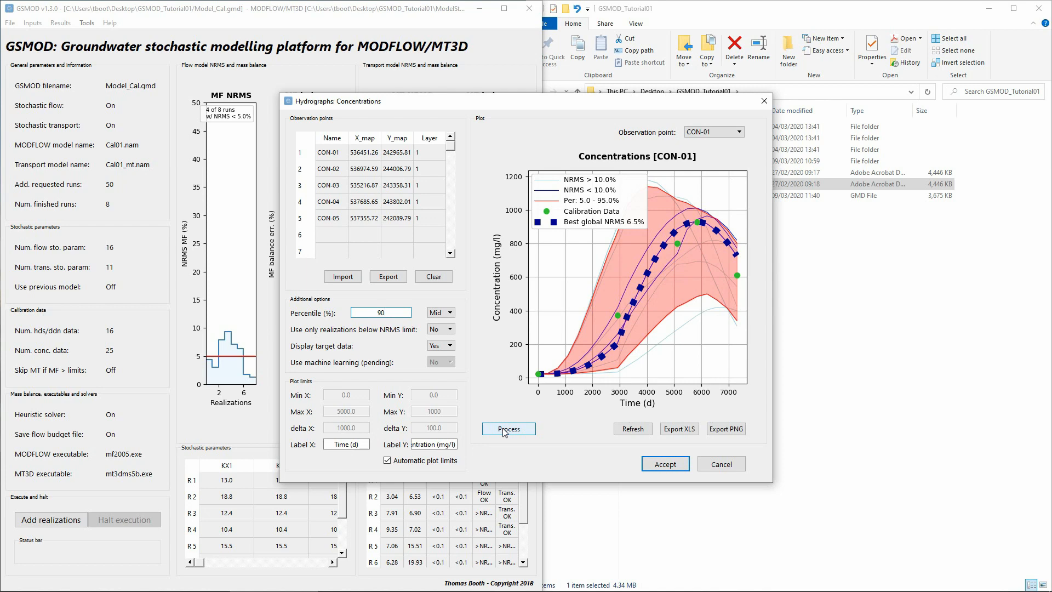
{"action": "left_click", "coordinate": [665, 464]}
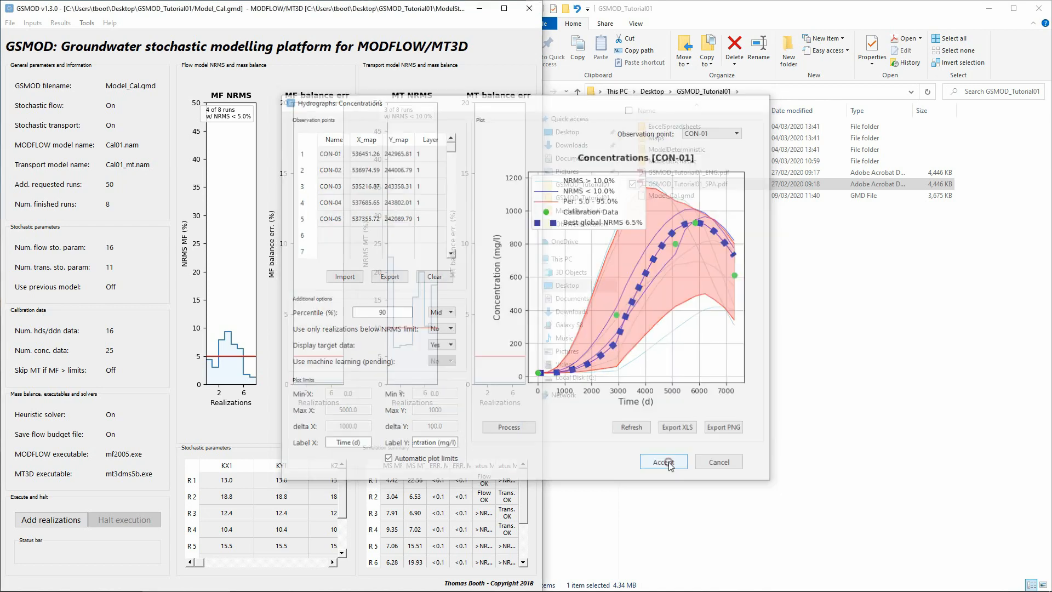
- Run additional realizations of the model and accept the reprocessed concentration hydrographs
{"action": "left_click", "coordinate": [57, 522]}
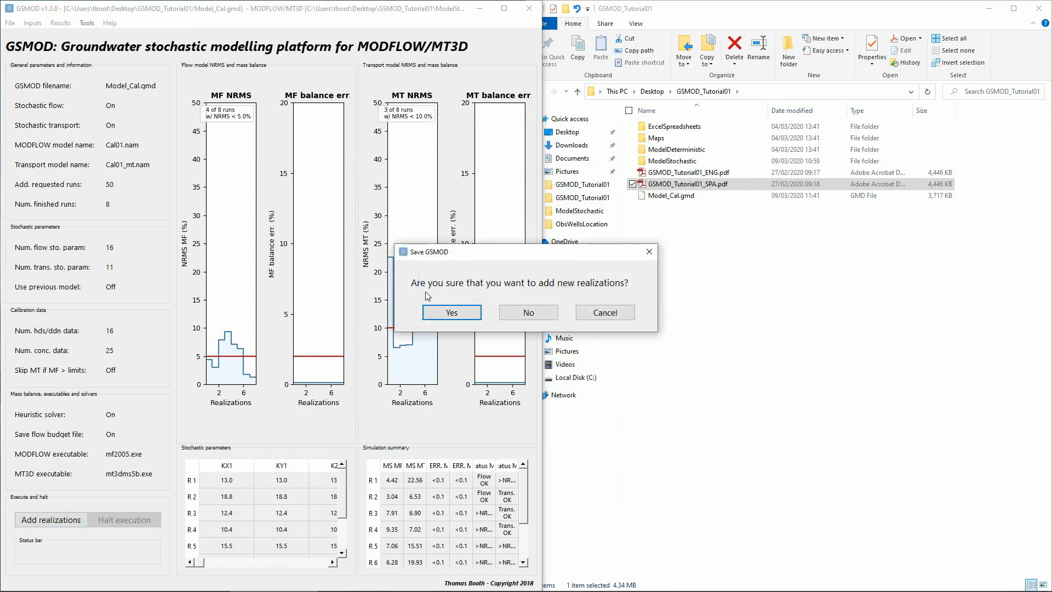
{"action": "left_click", "coordinate": [451, 313]}
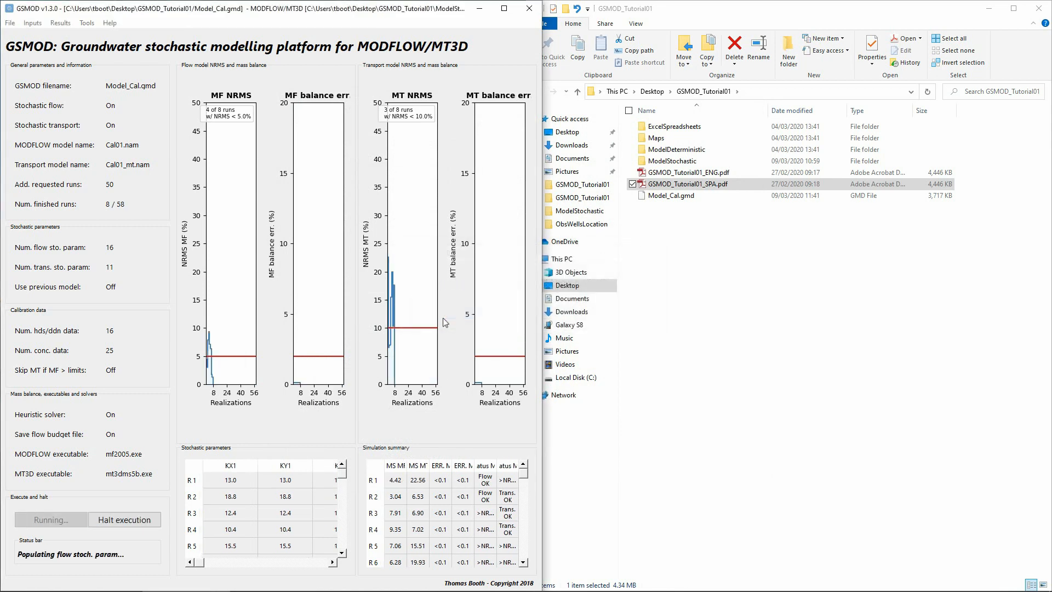
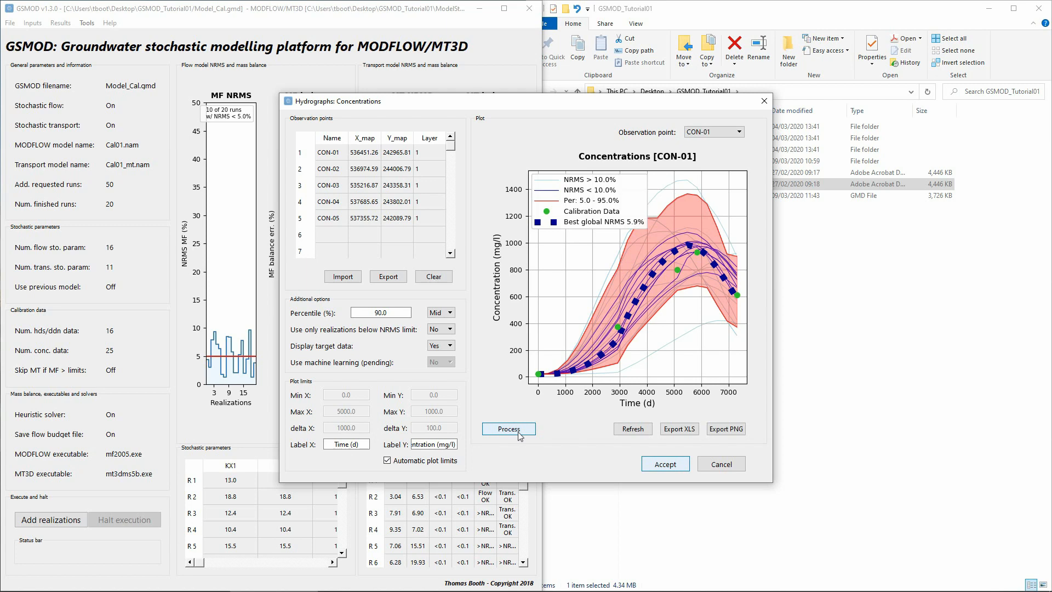
{"action": "left_click", "coordinate": [673, 464]}
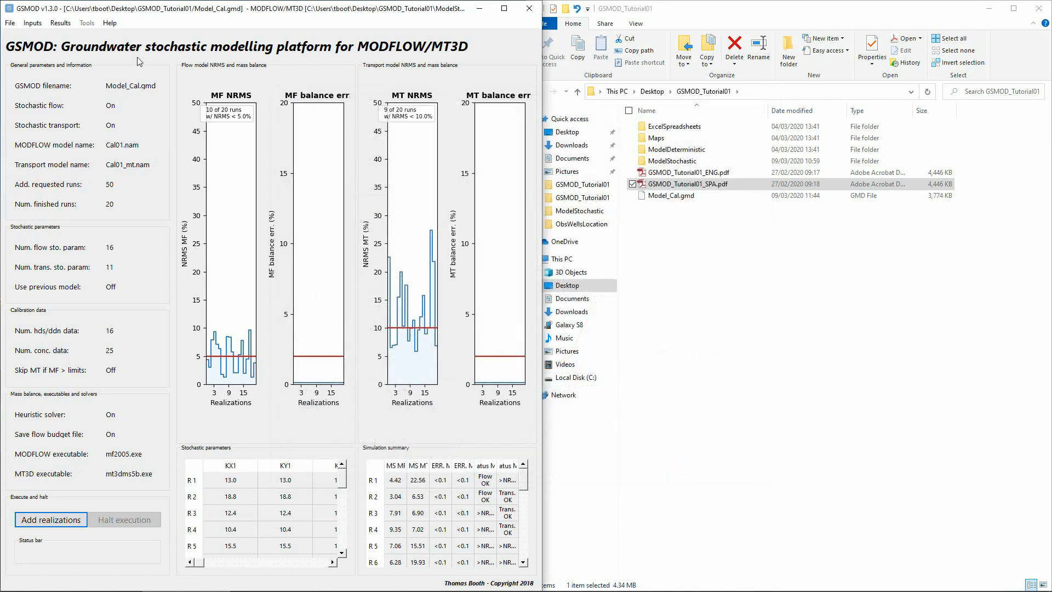
- Create a concentrations probability map for the probability of the variable being greater than 250 mg/l and process it
{"action": "left_click", "coordinate": [61, 22]}
{"action": "mouse_move", "coordinate": [81, 48]}
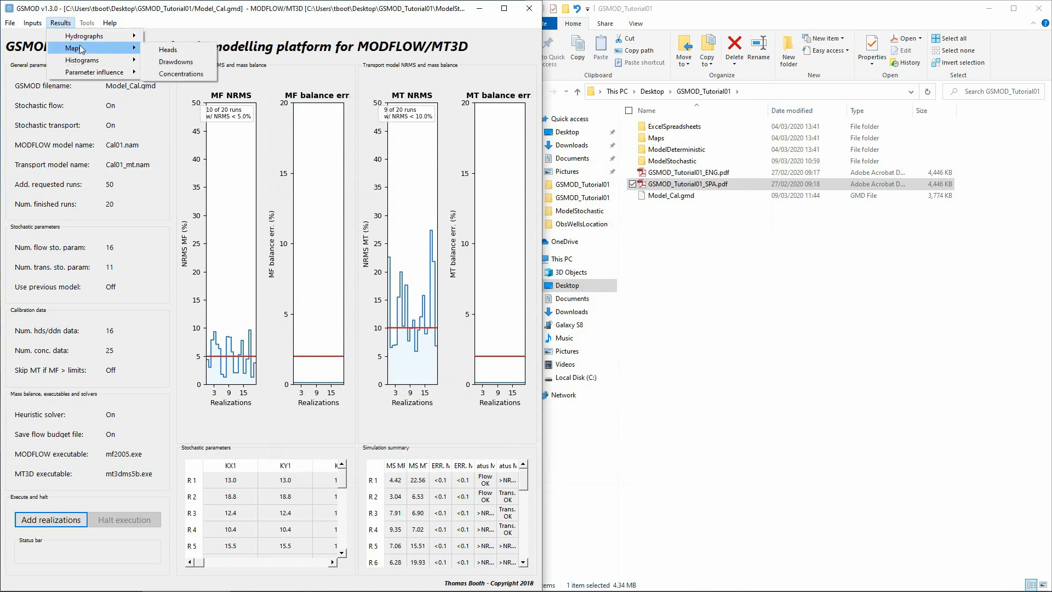
{"action": "left_click", "coordinate": [182, 73]}
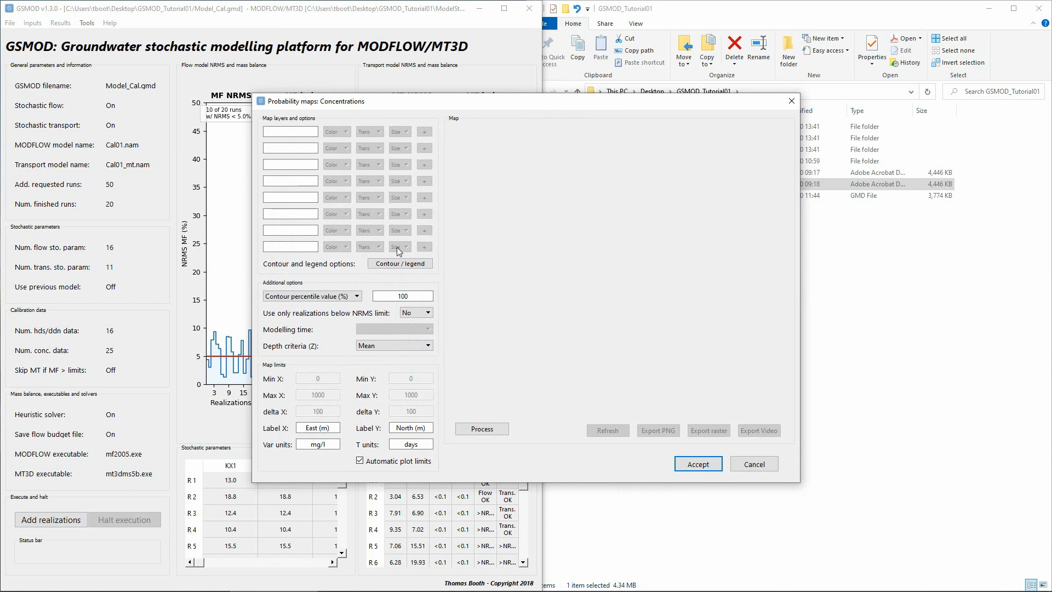
{"action": "left_click", "coordinate": [315, 303]}
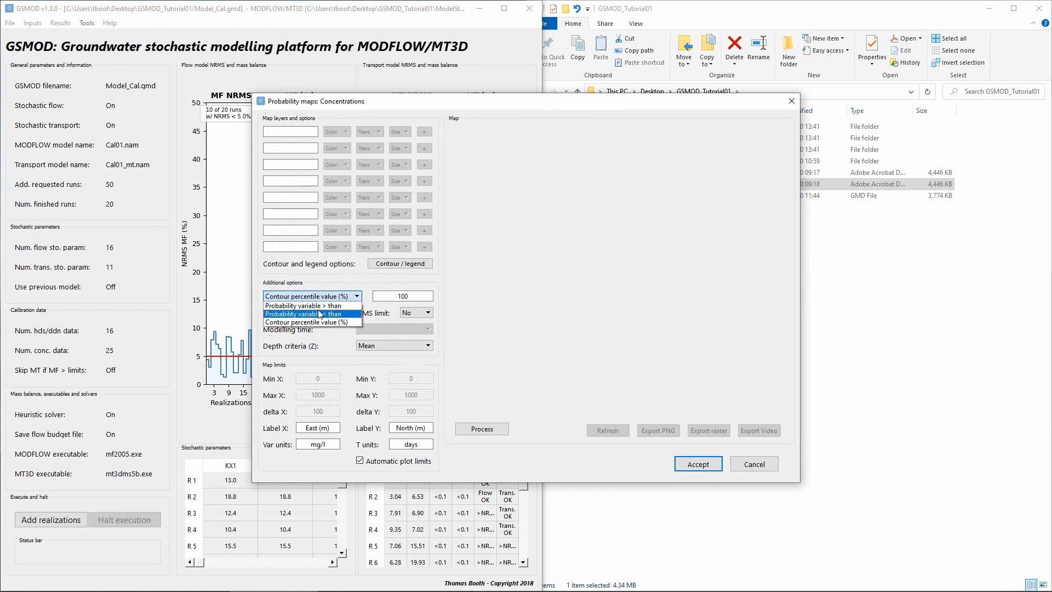
{"action": "left_click", "coordinate": [320, 310]}
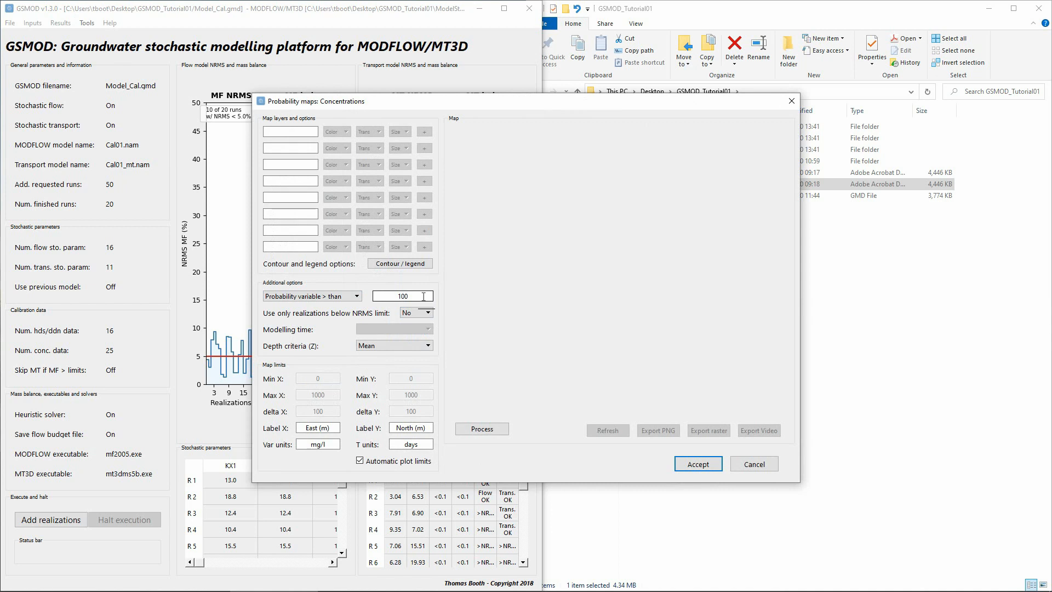
{"action": "double_click", "coordinate": [424, 297]}
{"action": "type", "text": "250"}
{"action": "left_click", "coordinate": [478, 430]}
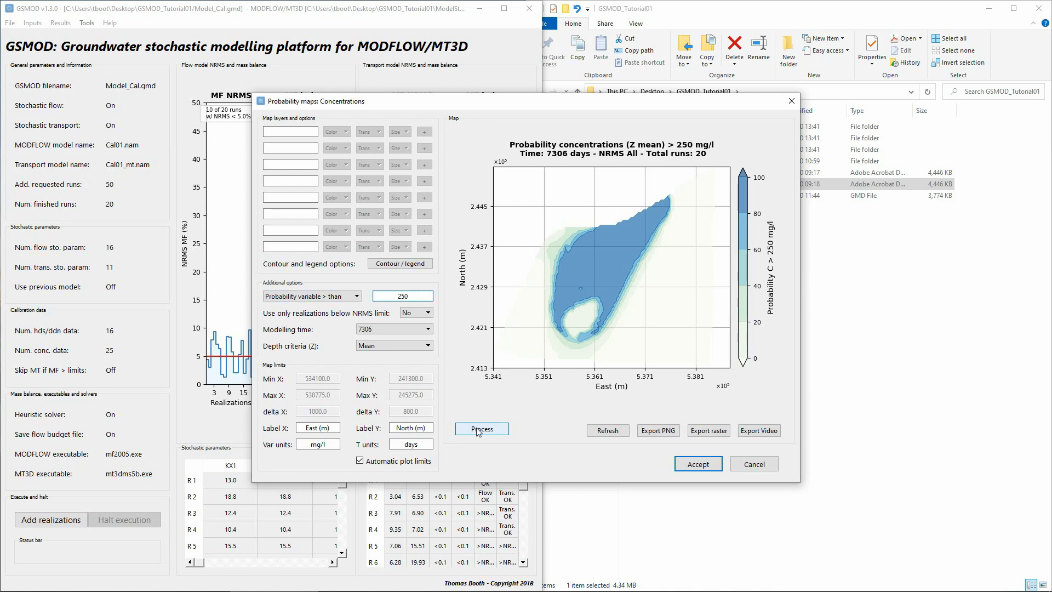
- Import NoFlow.shp, Drains.shp and GHB.shp from the Maps folder as the first three map layers
{"action": "left_click", "coordinate": [298, 131]}
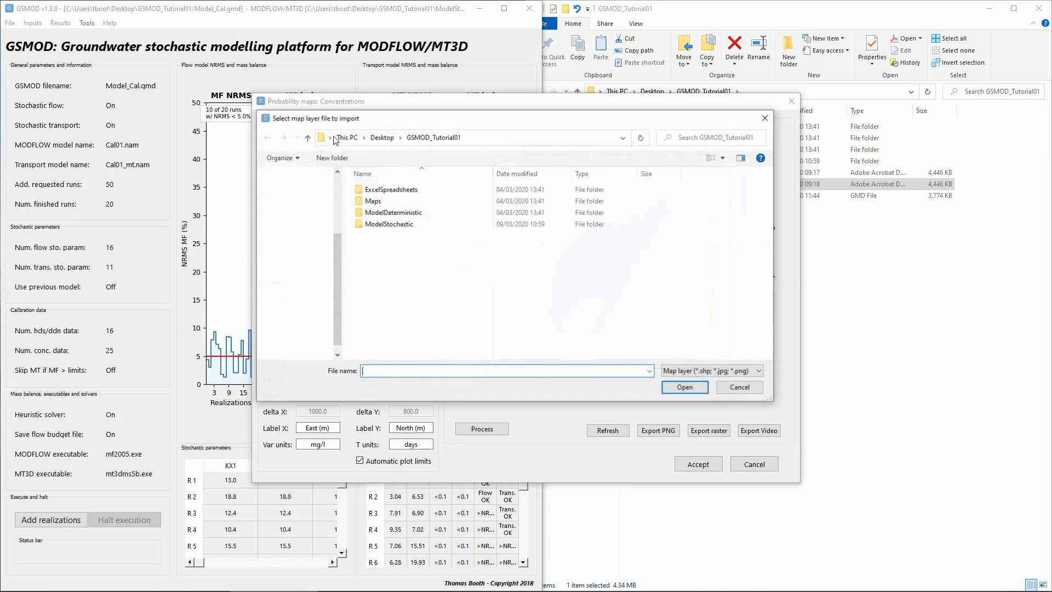
{"action": "double_click", "coordinate": [373, 201]}
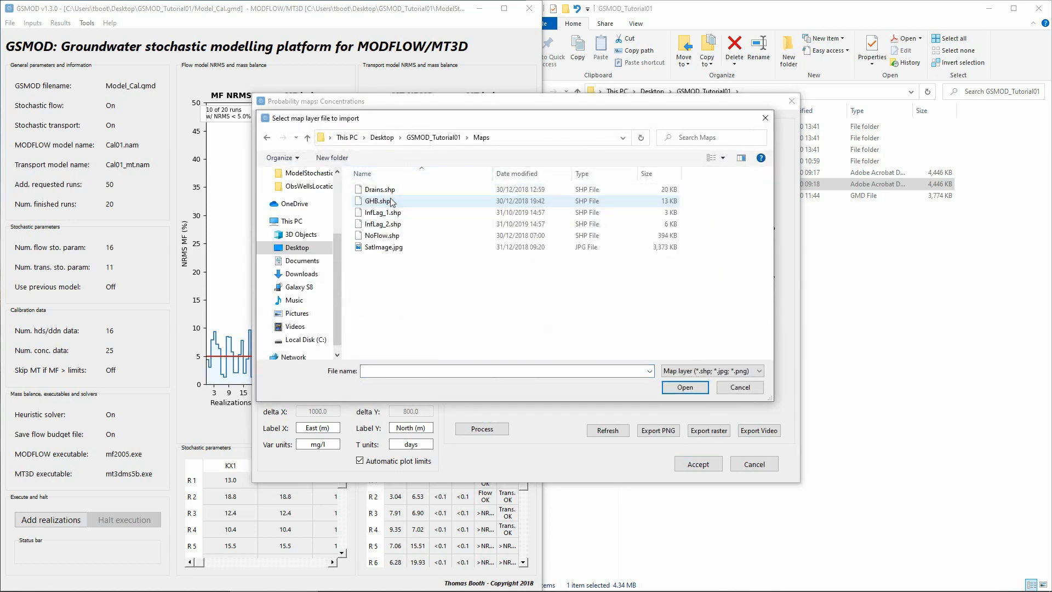
{"action": "double_click", "coordinate": [398, 236]}
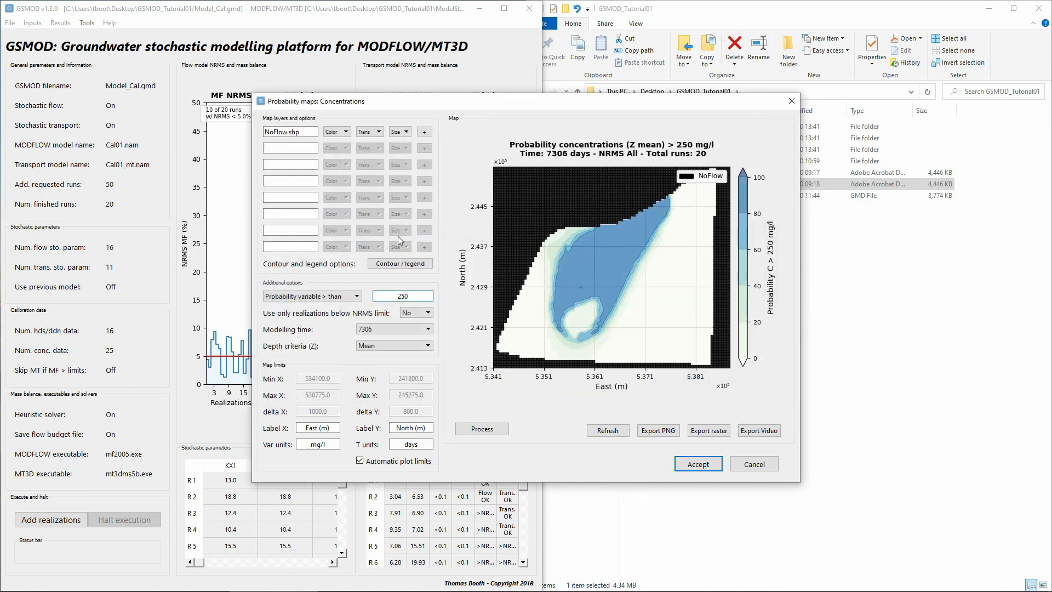
{"action": "left_click", "coordinate": [271, 147]}
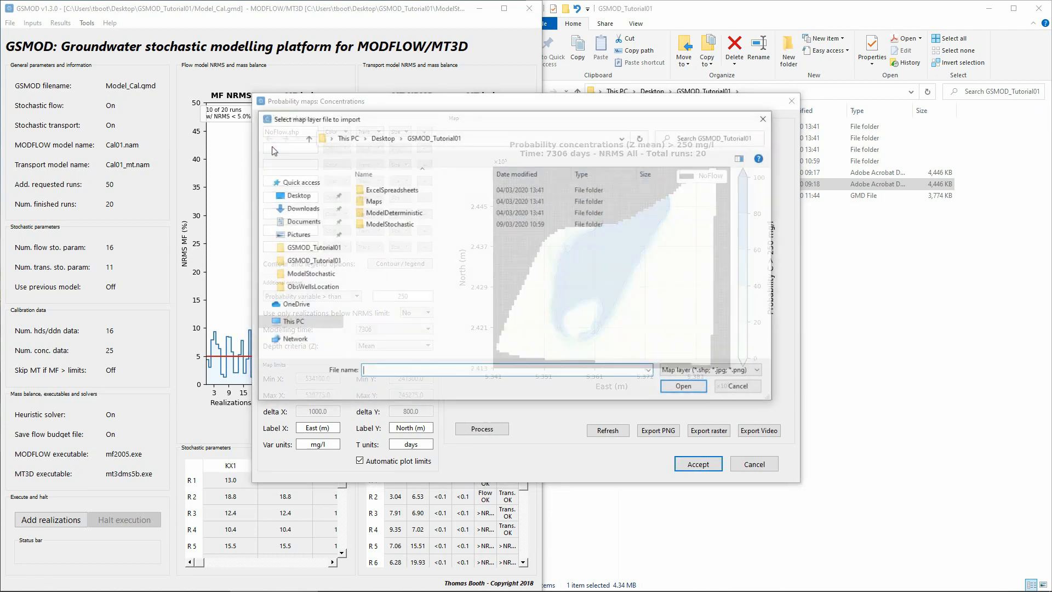
{"action": "double_click", "coordinate": [373, 202]}
{"action": "double_click", "coordinate": [419, 192]}
{"action": "left_click", "coordinate": [290, 164]}
{"action": "double_click", "coordinate": [373, 201]}
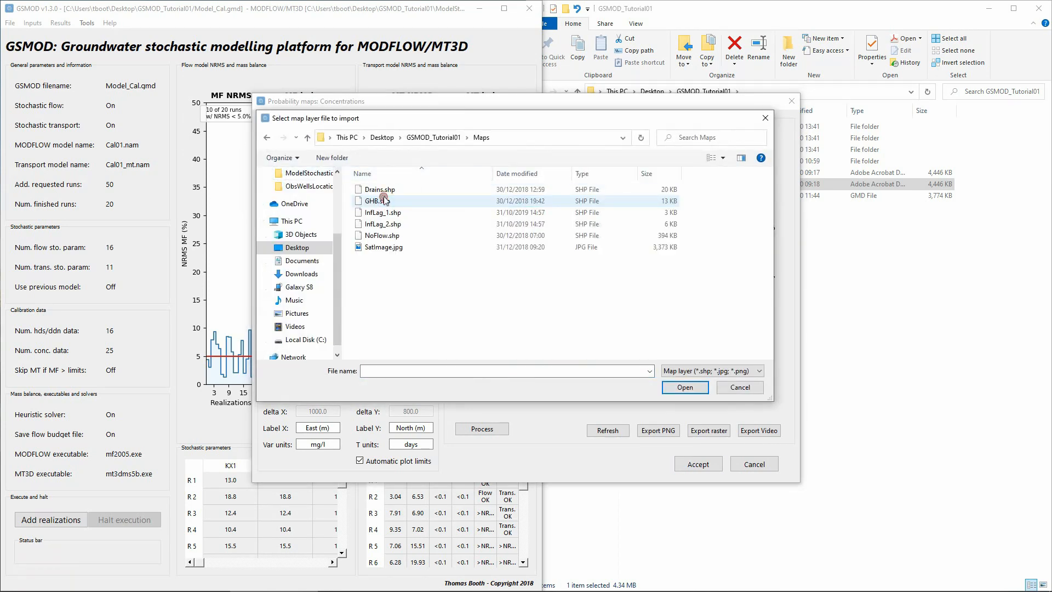
{"action": "double_click", "coordinate": [378, 200]}
- Import InfLag_1.shp and InfLag_2.shp from the Maps folder as map layers and colour InfLag_1 orange
{"action": "left_click", "coordinate": [290, 180]}
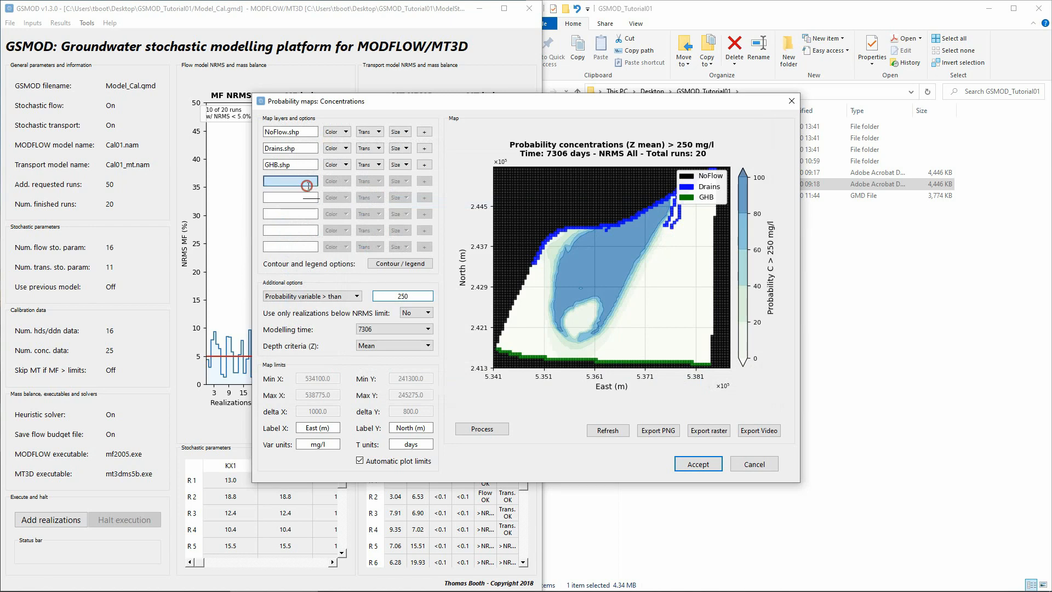
{"action": "double_click", "coordinate": [373, 201]}
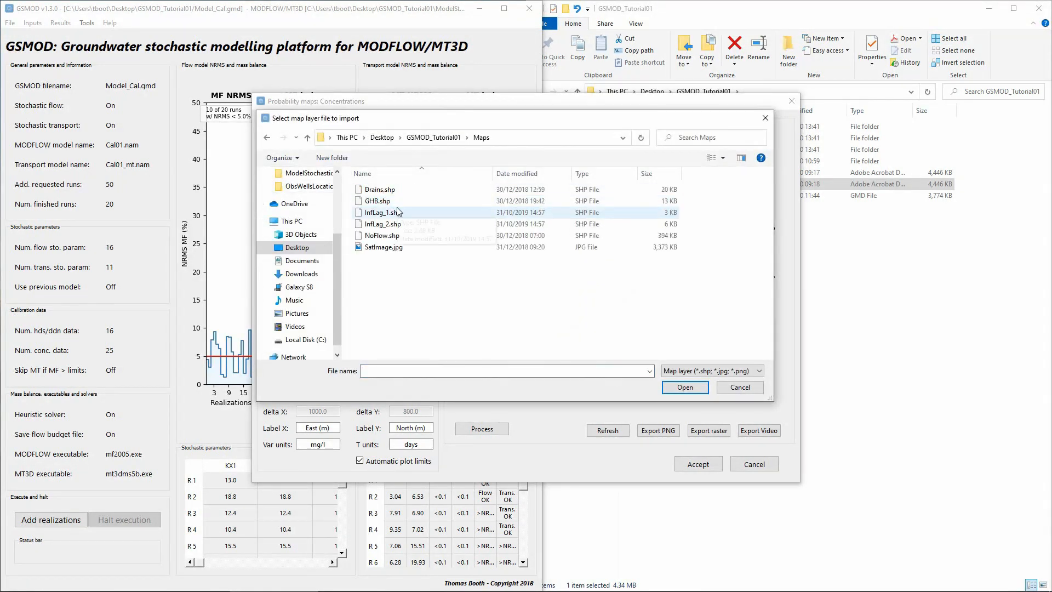
{"action": "double_click", "coordinate": [378, 213]}
{"action": "left_click", "coordinate": [290, 197]}
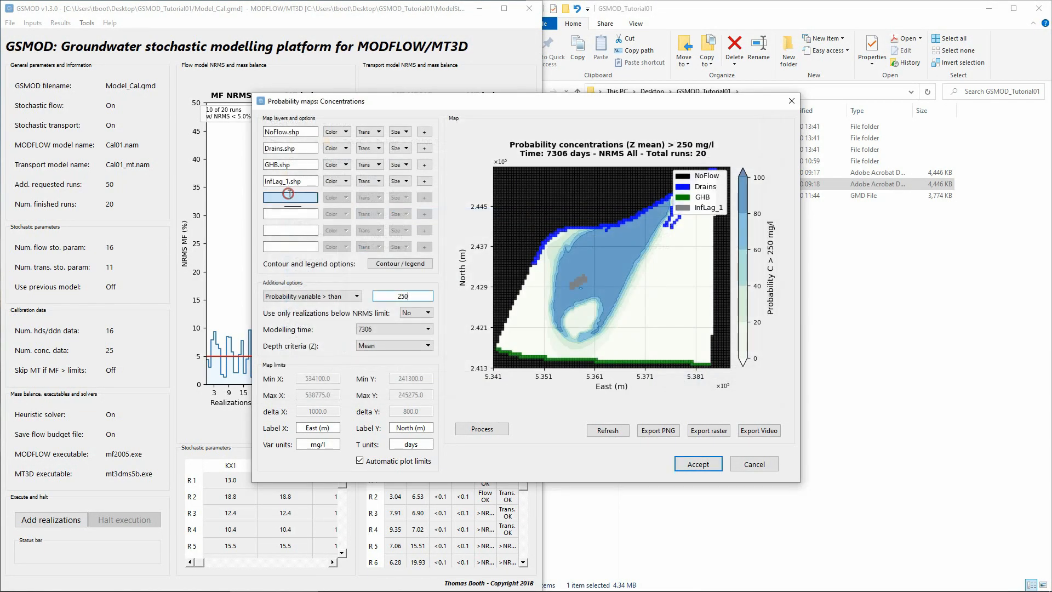
{"action": "double_click", "coordinate": [372, 200]}
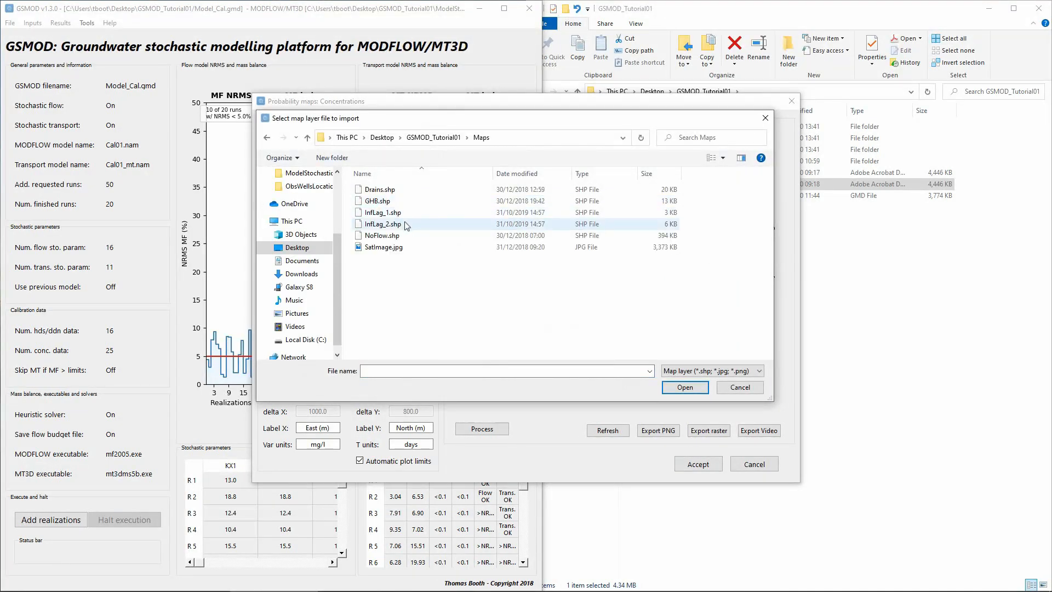
{"action": "double_click", "coordinate": [395, 224]}
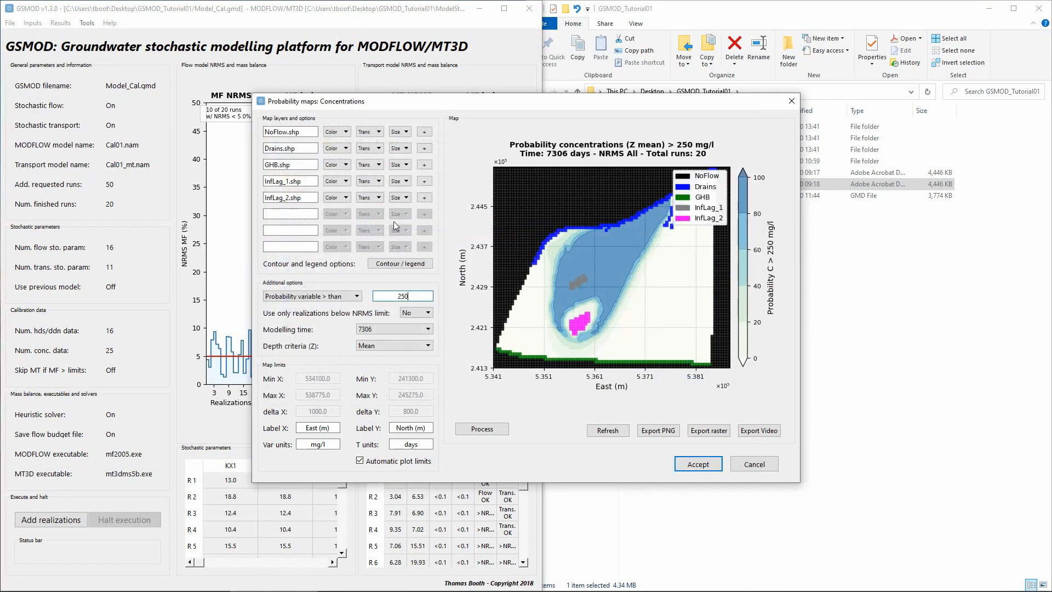
{"action": "left_click", "coordinate": [339, 181]}
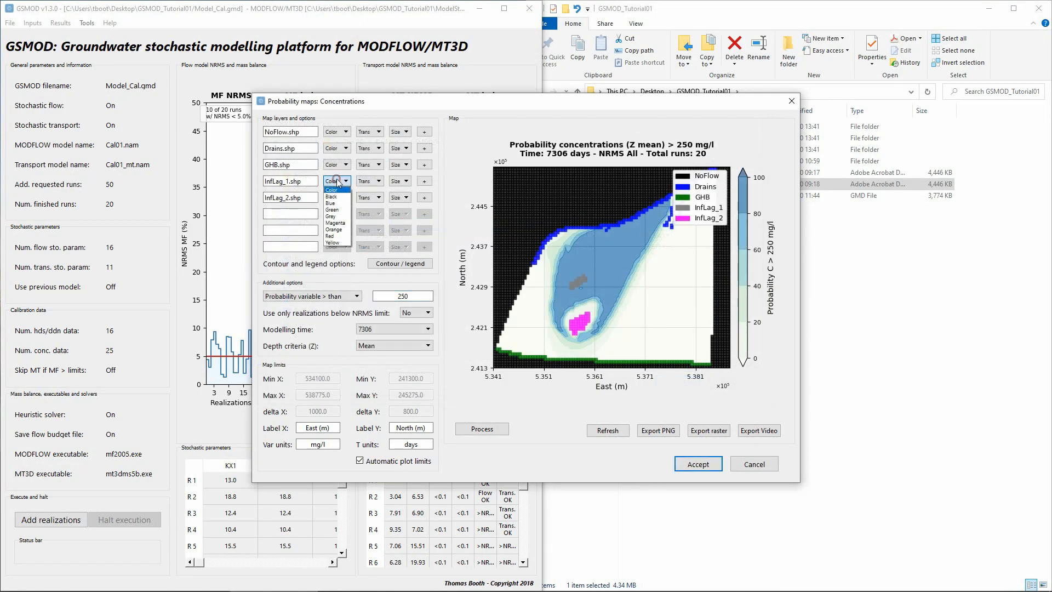
{"action": "left_click", "coordinate": [348, 229]}
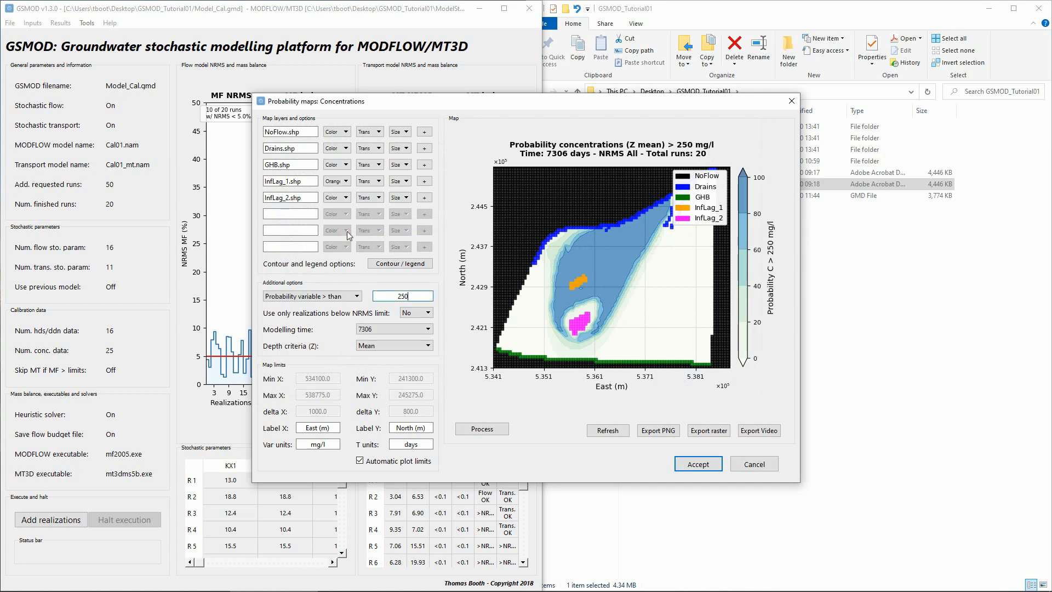
- Select SatImage.jpg from the Maps folder as the sixth map layer
{"action": "left_click", "coordinate": [307, 214]}
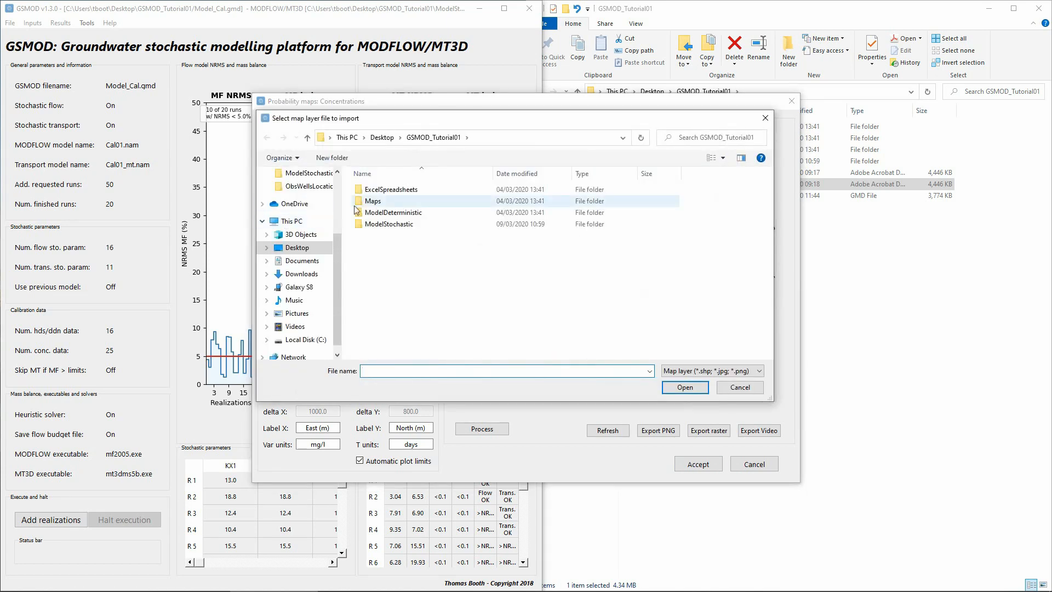
{"action": "double_click", "coordinate": [373, 200]}
{"action": "double_click", "coordinate": [383, 247]}
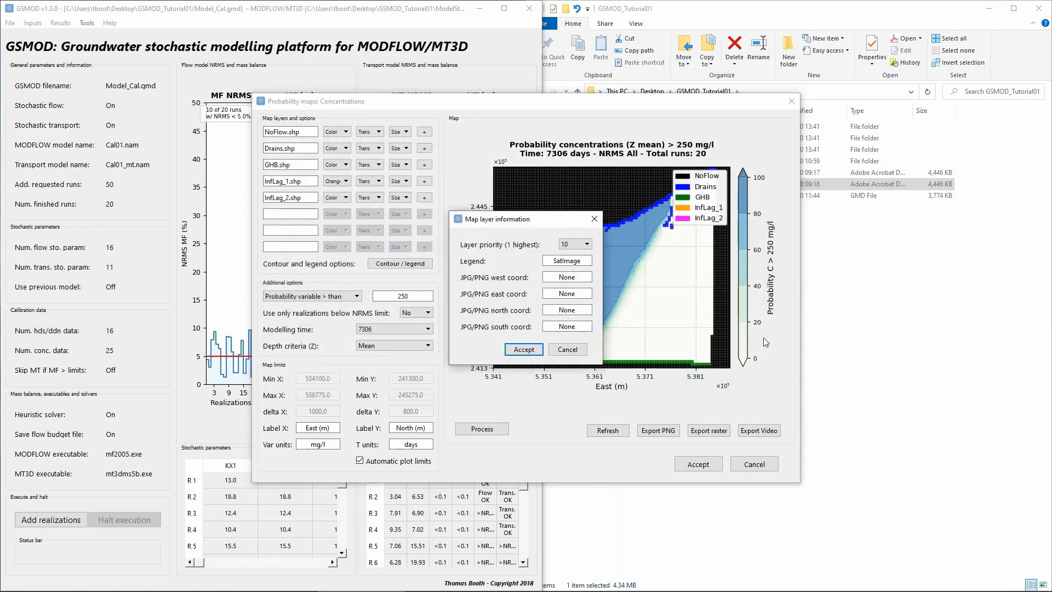
- Open GSMOD_Tutorial01_SPA.pdf in Adobe Acrobat at page 11 for the satellite image's georeferencing coordinates
{"action": "left_click", "coordinate": [888, 340]}
{"action": "double_click", "coordinate": [688, 184]}
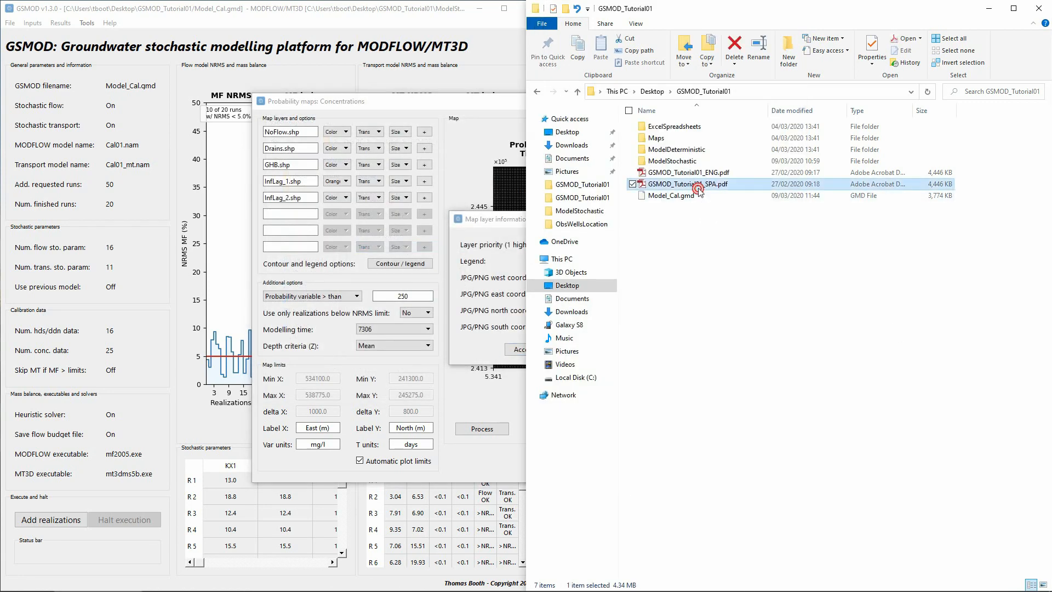
{"action": "left_click", "coordinate": [592, 59]}
{"action": "type", "text": "11"}
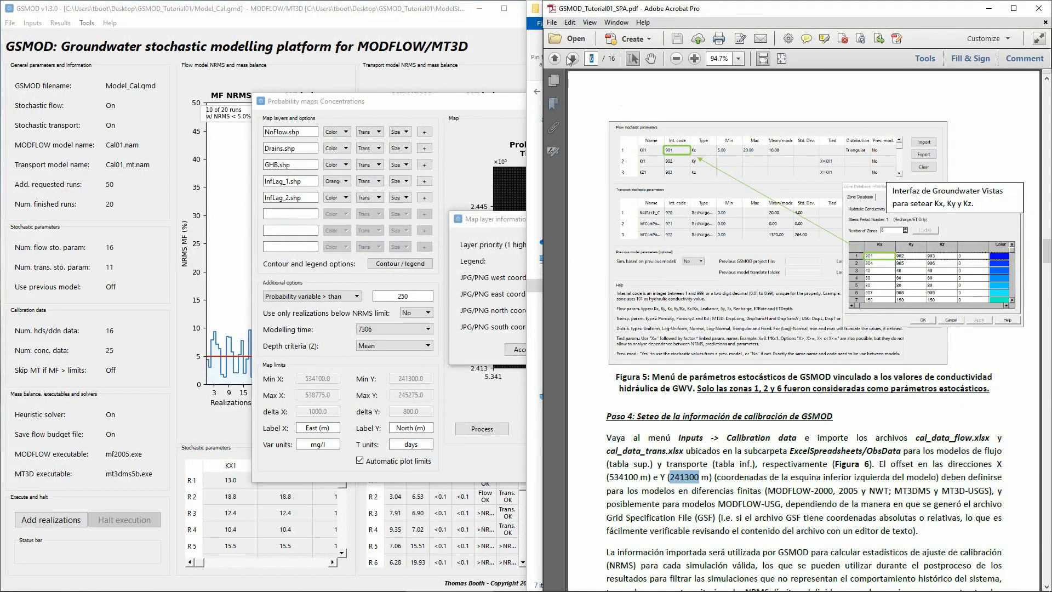
{"action": "key", "text": "Return"}
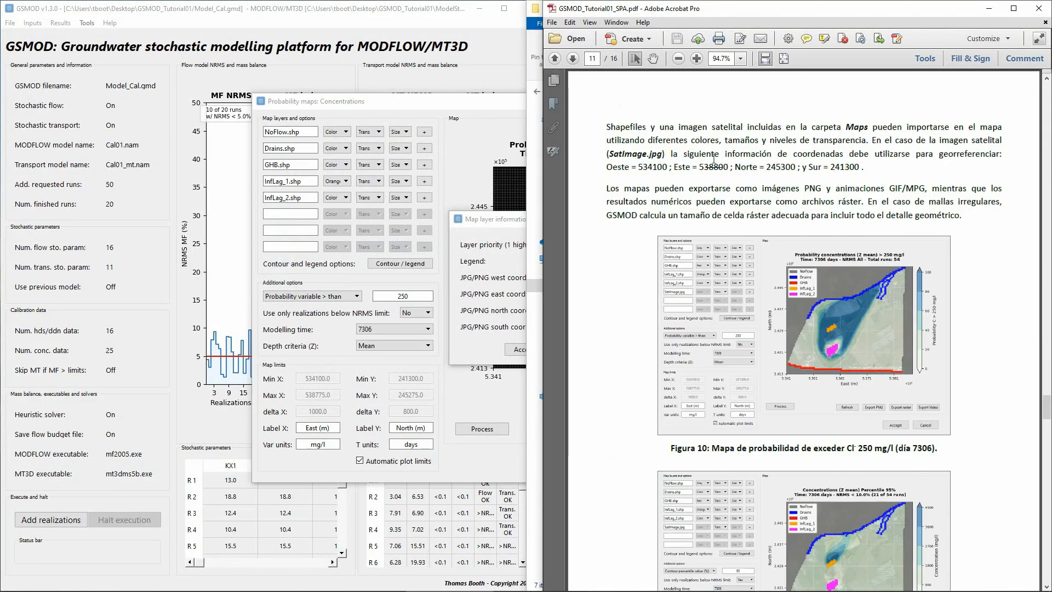
- Copy the satellite image's west coordinate 534100 and east coordinate 538800 from the PDF into the map layer information
{"action": "double_click", "coordinate": [652, 167]}
{"action": "key", "text": "ctrl+c"}
{"action": "left_click_drag", "start_coordinate": [501, 220], "coordinate": [379, 226]}
{"action": "double_click", "coordinate": [446, 282]}
{"action": "key", "text": "ctrl+v"}
{"action": "double_click", "coordinate": [713, 167]}
{"action": "key", "text": "ctrl+c"}
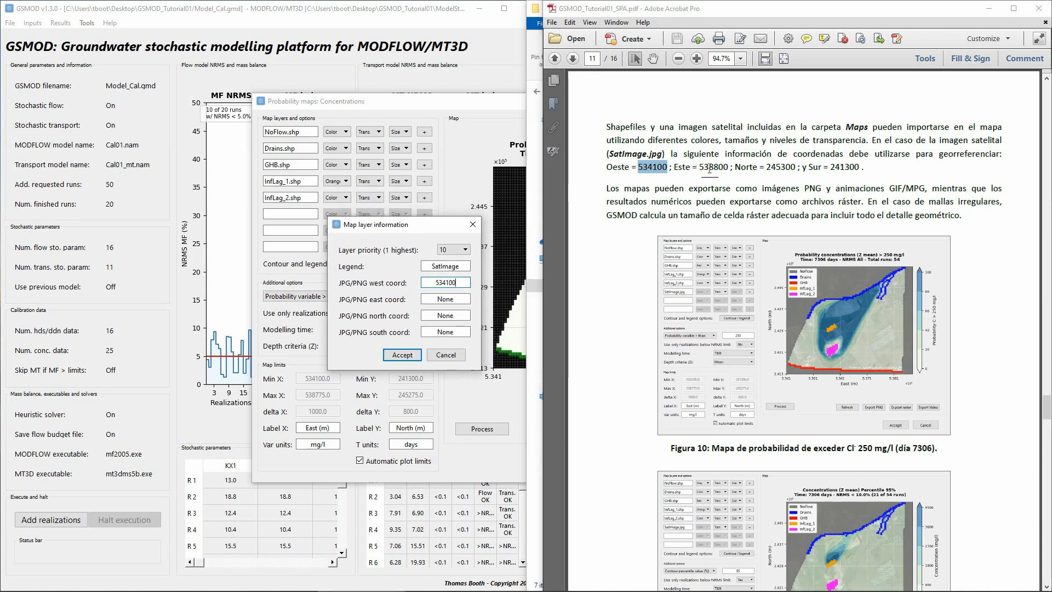
{"action": "double_click", "coordinate": [460, 299]}
{"action": "key", "text": "ctrl+v"}
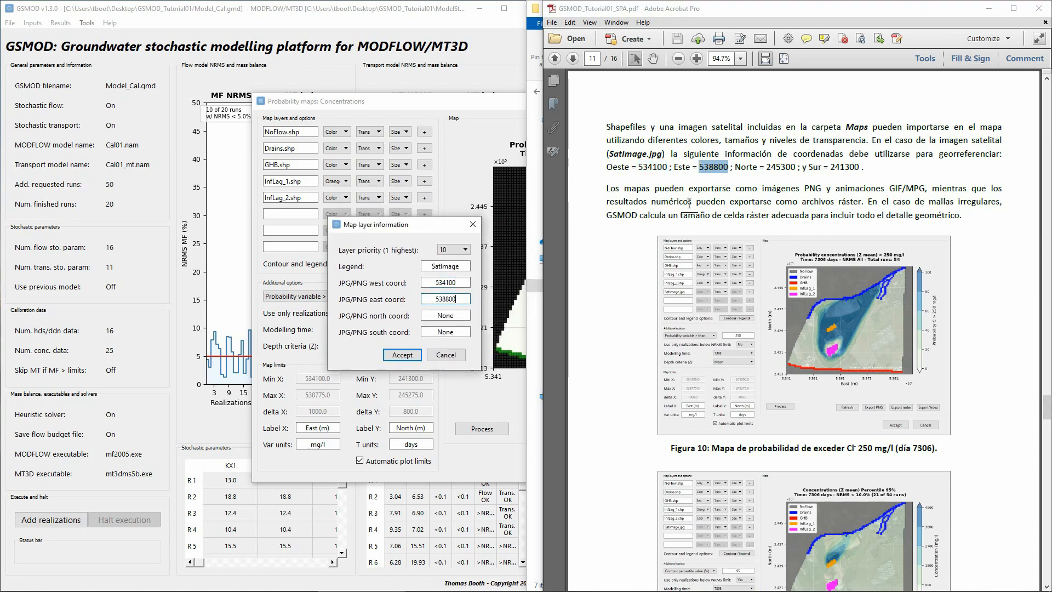
- Set the satellite image's north coordinate to 245300 and south coordinate to 241300, and accept the layer information
{"action": "double_click", "coordinate": [779, 167]}
{"action": "key", "text": "ctrl+c"}
{"action": "double_click", "coordinate": [464, 317]}
{"action": "key", "text": "ctrl+v"}
{"action": "double_click", "coordinate": [845, 167]}
{"action": "double_click", "coordinate": [464, 333]}
{"action": "type", "text": "241300"}
{"action": "left_click", "coordinate": [403, 356]}
{"action": "left_click", "coordinate": [455, 346]}
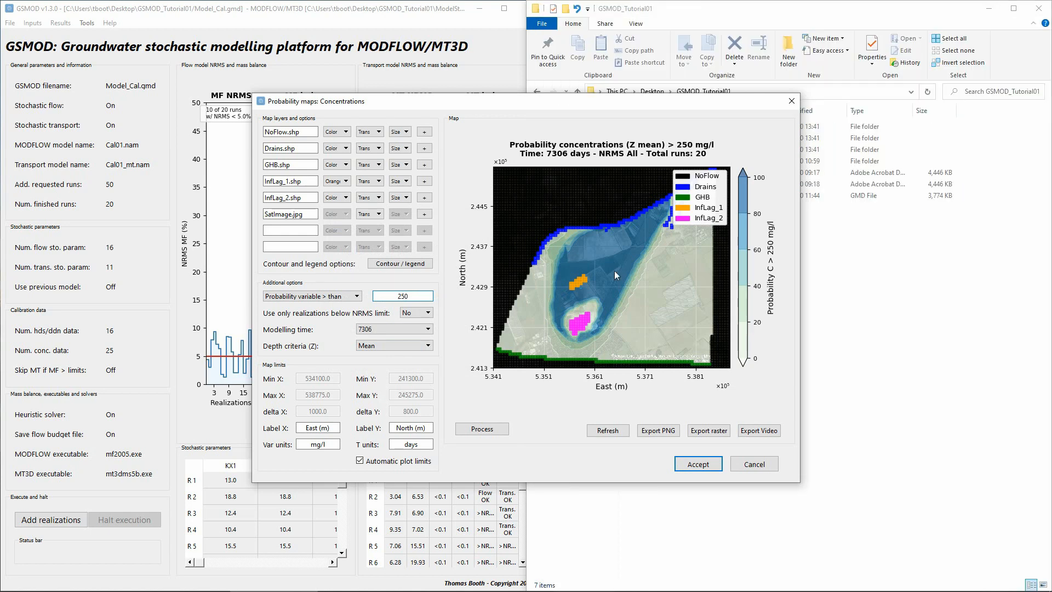
- Switch the concentration map to a contour percentile value of 95% and process it
{"action": "left_click", "coordinate": [357, 296]}
{"action": "left_click", "coordinate": [318, 320]}
{"action": "double_click", "coordinate": [408, 296]}
{"action": "type", "text": "95"}
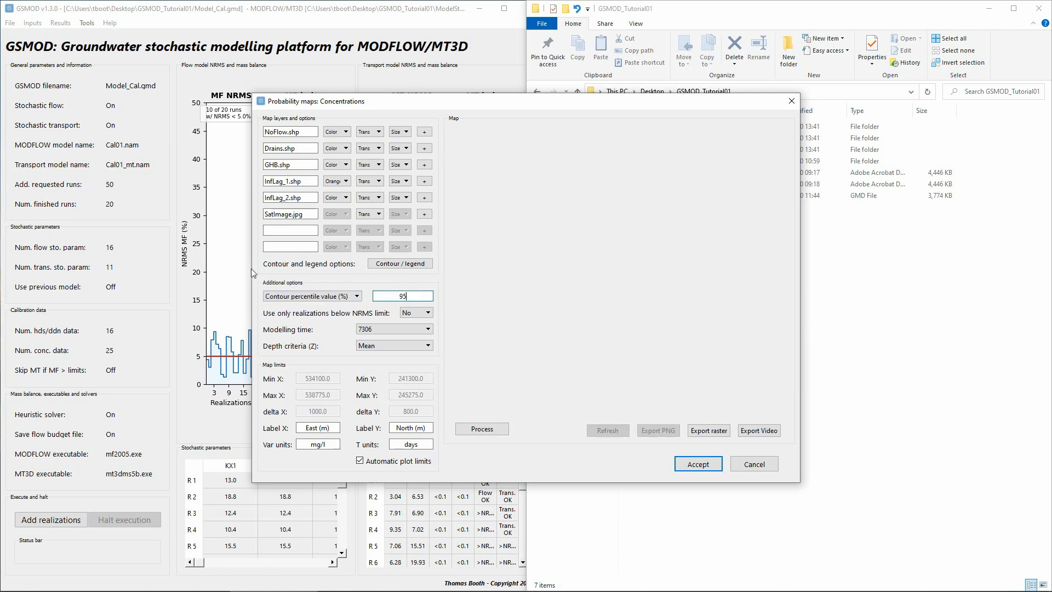
{"action": "left_click", "coordinate": [502, 426]}
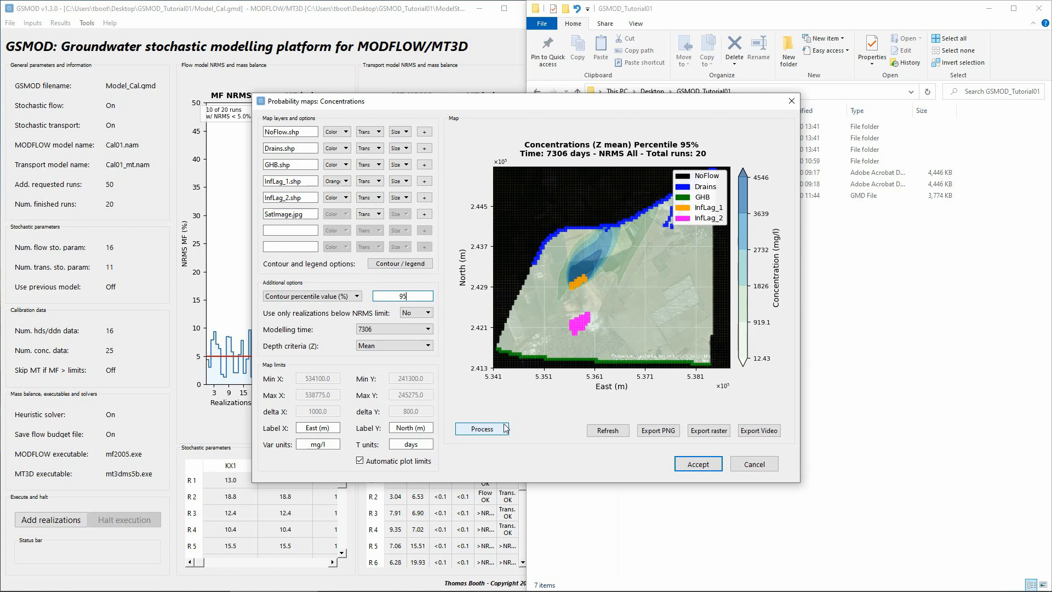
- Set the contours to a maximum of 4500, a minimum of 0 and 9 intervals, and accept the concentration map
{"action": "left_click", "coordinate": [412, 264]}
{"action": "key", "text": "Tab"}
{"action": "key", "text": "Tab"}
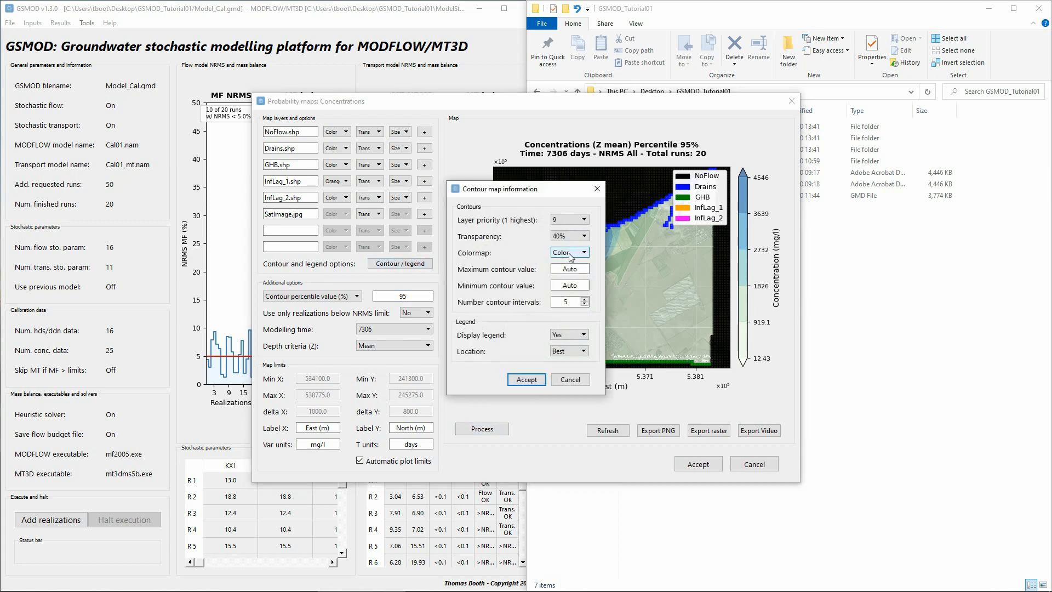
{"action": "type", "text": "4500"}
{"action": "key", "text": "Tab"}
{"action": "type", "text": "0"}
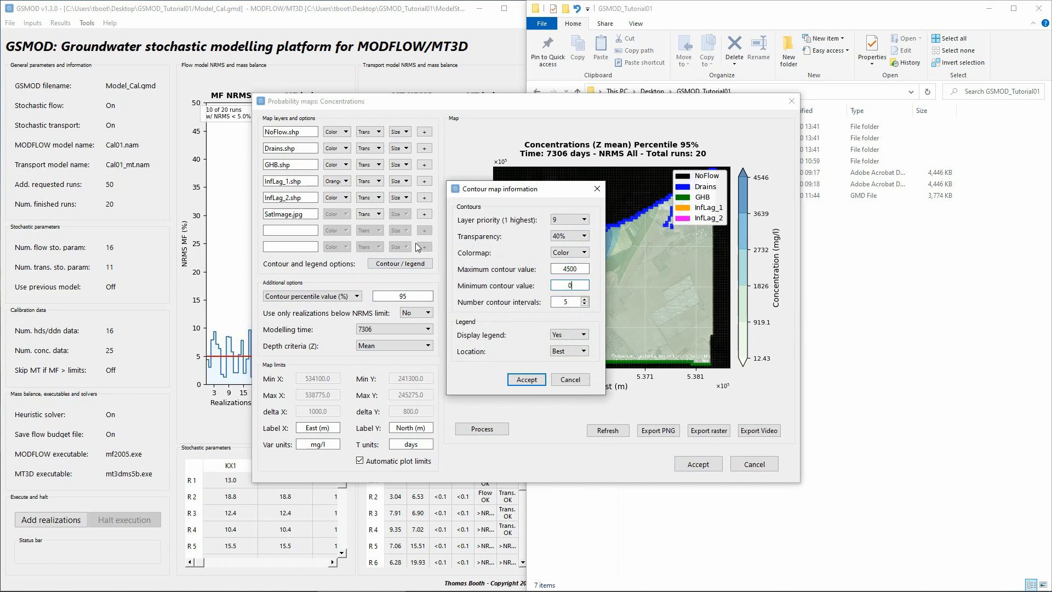
{"action": "key", "text": "Tab"}
{"action": "type", "text": "9"}
{"action": "left_click", "coordinate": [527, 380]}
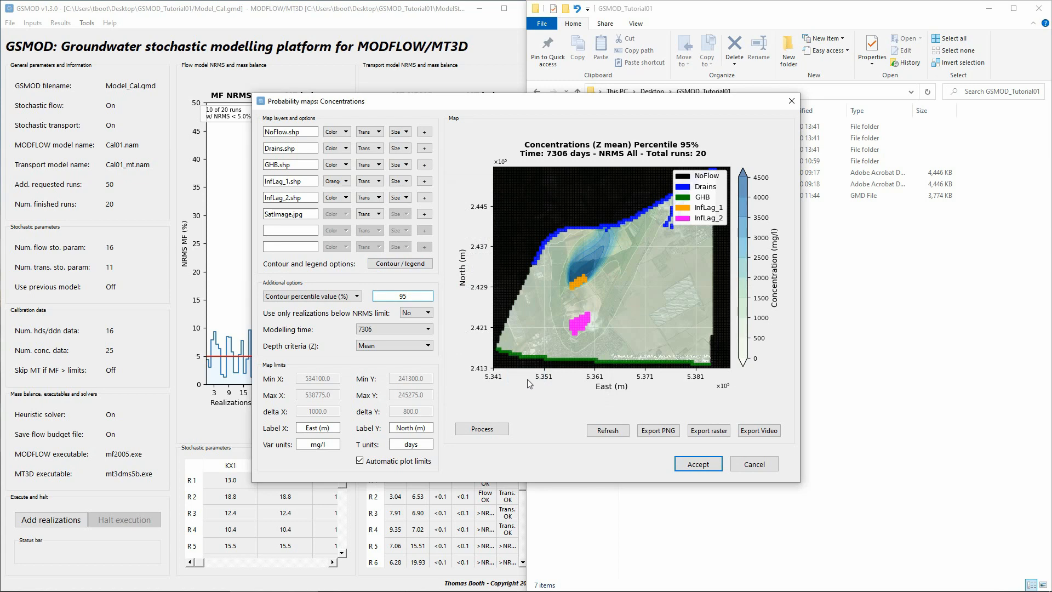
{"action": "left_click", "coordinate": [710, 465]}
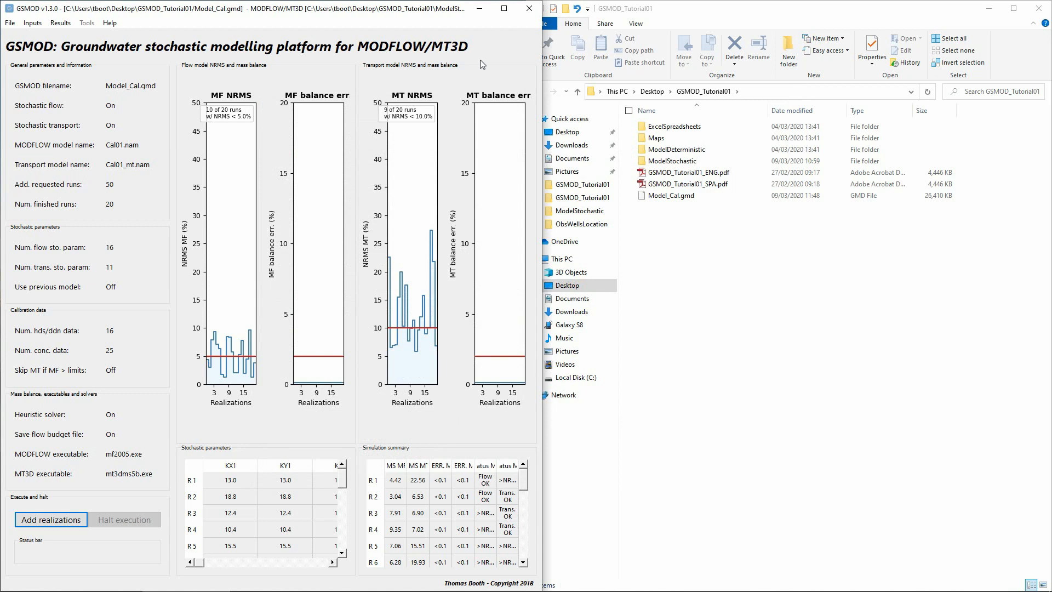
- Save the Model_Cal project and begin a new project, agreeing to save the current one first
{"action": "left_click", "coordinate": [10, 22]}
{"action": "left_click", "coordinate": [29, 71]}
{"action": "left_click", "coordinate": [10, 22]}
{"action": "left_click", "coordinate": [14, 35]}
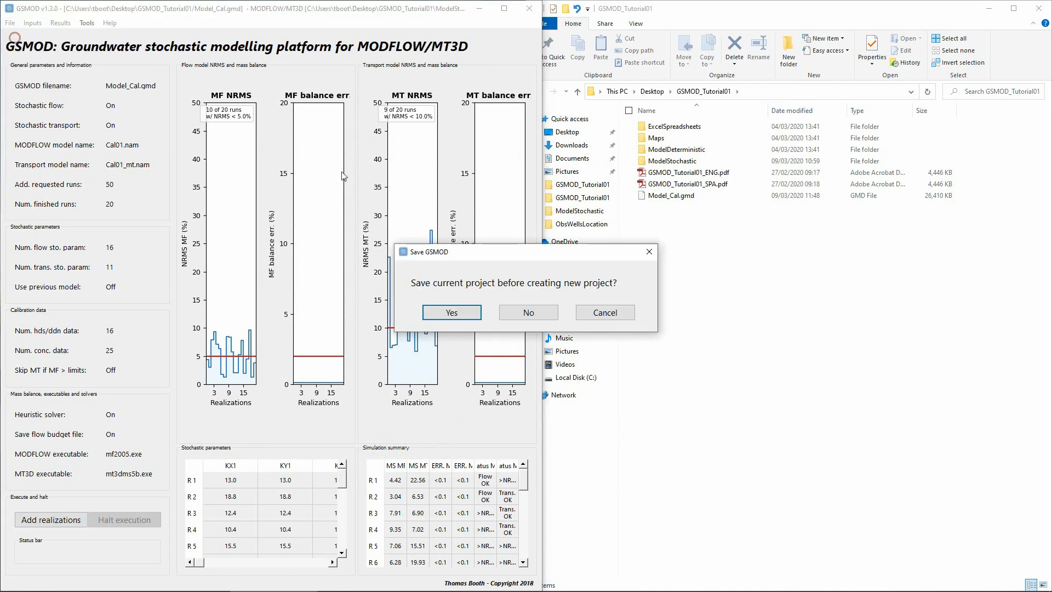
{"action": "left_click", "coordinate": [452, 311]}
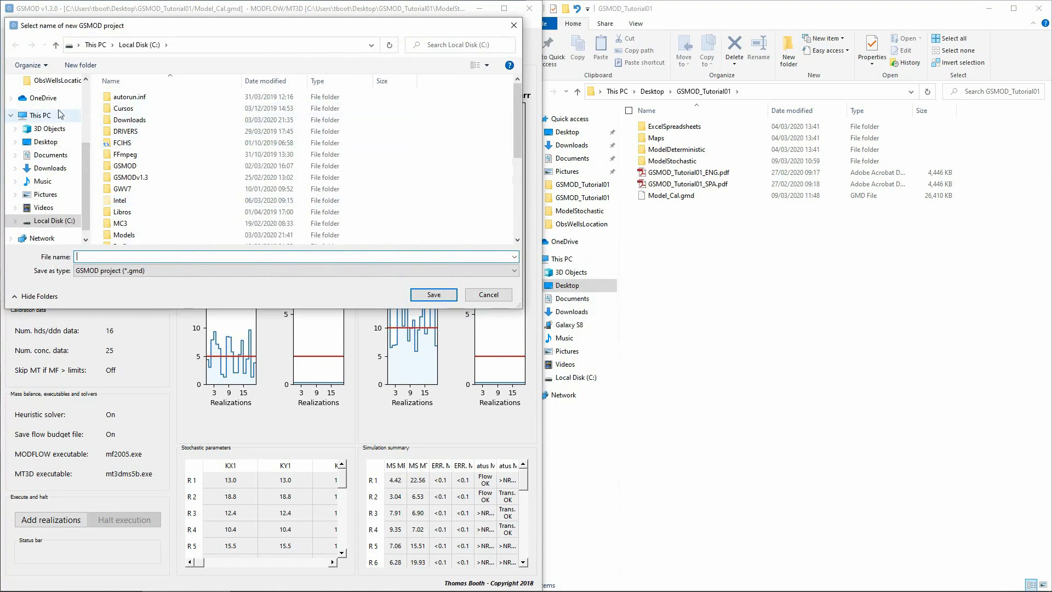
- Create the new GSMOD project as Model_Sim in the GSMOD_Tutorial01 folder on the Desktop
{"action": "left_click", "coordinate": [44, 142]}
{"action": "double_click", "coordinate": [162, 97]}
{"action": "left_click", "coordinate": [136, 144]}
{"action": "double_click", "coordinate": [99, 257]}
{"action": "left_click", "coordinate": [99, 257]}
{"action": "left_click_drag", "start_coordinate": [98, 257], "coordinate": [284, 240]}
{"action": "type", "text": "Sim"}
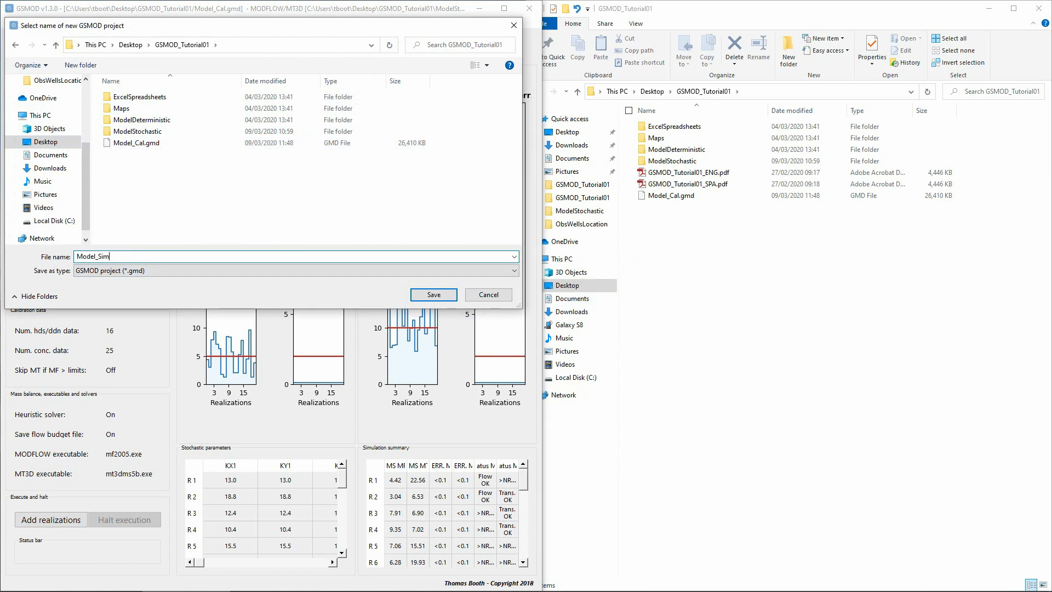
{"action": "key", "text": "Return"}
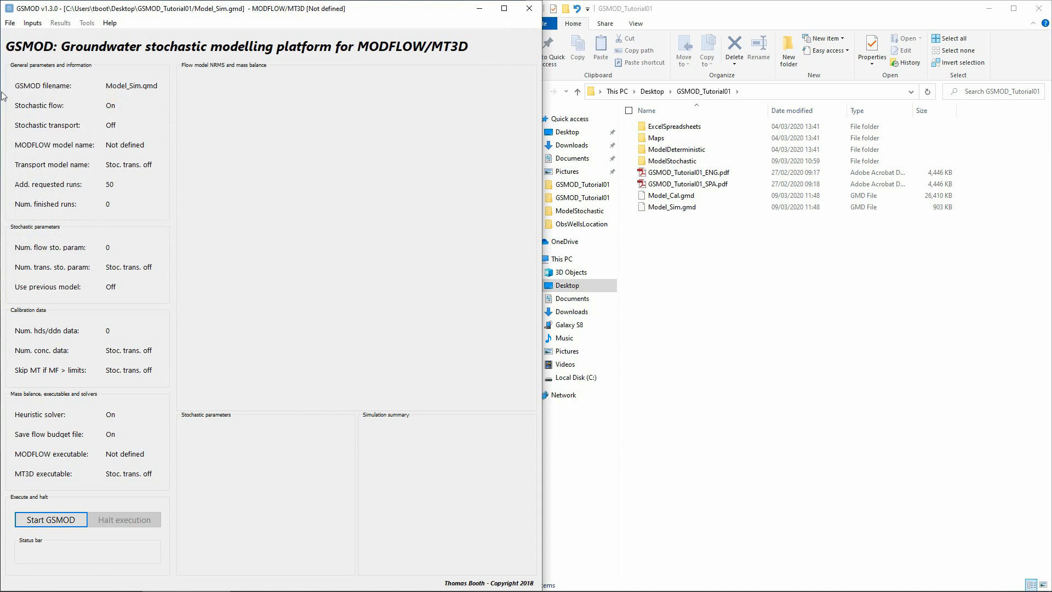
- Turn on the stochastic transport model and select PredSim01.nam inside the ModelStochastic folder as the flow model name file
{"action": "left_click", "coordinate": [32, 22]}
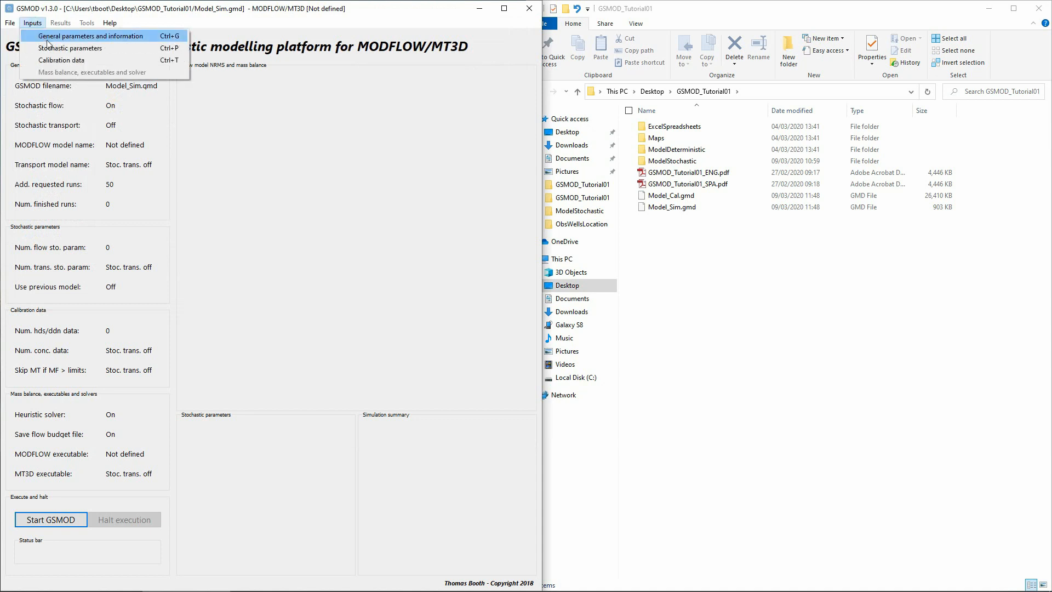
{"action": "left_click", "coordinate": [48, 36]}
{"action": "left_click", "coordinate": [586, 249]}
{"action": "left_click", "coordinate": [579, 258]}
{"action": "left_click", "coordinate": [596, 301]}
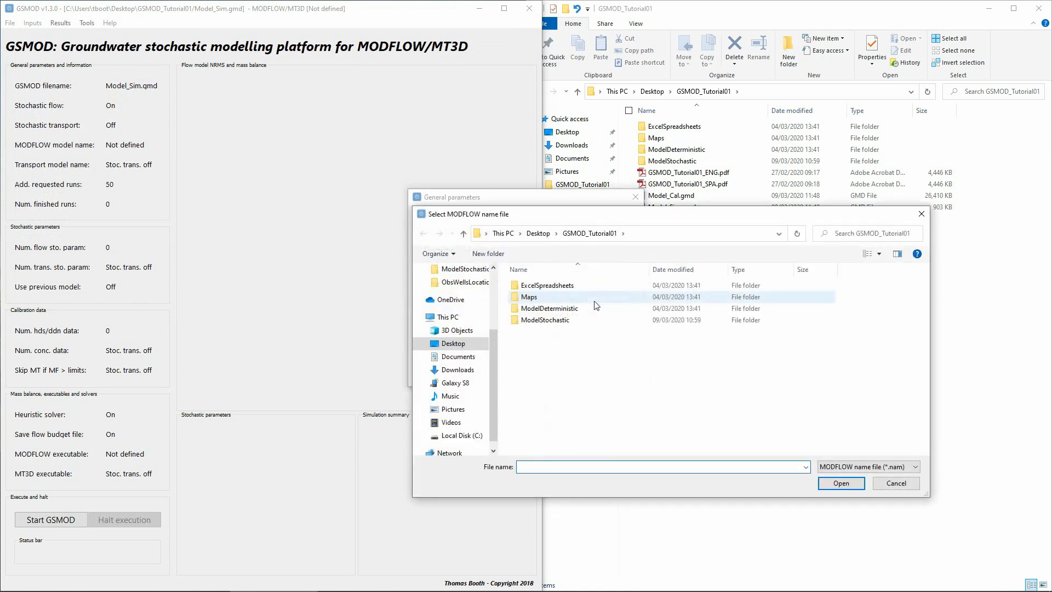
{"action": "double_click", "coordinate": [568, 322]}
{"action": "double_click", "coordinate": [570, 298]}
{"action": "double_click", "coordinate": [559, 290]}
- Select PredSim01_mt.nam as the transport model name file and accept the general parameters
{"action": "left_click", "coordinate": [605, 313]}
{"action": "double_click", "coordinate": [572, 297]}
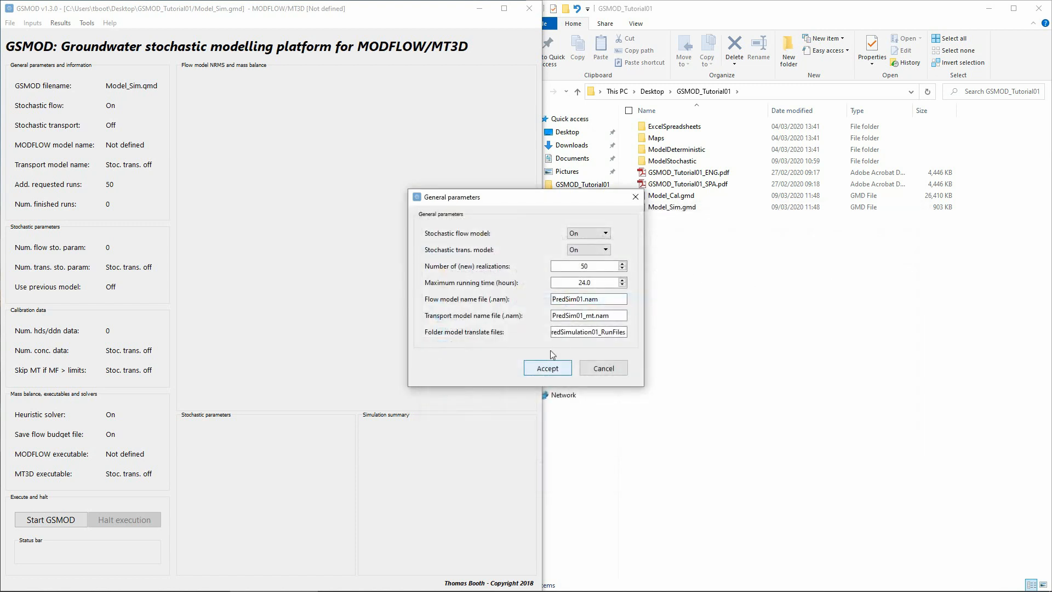
{"action": "left_click", "coordinate": [548, 368]}
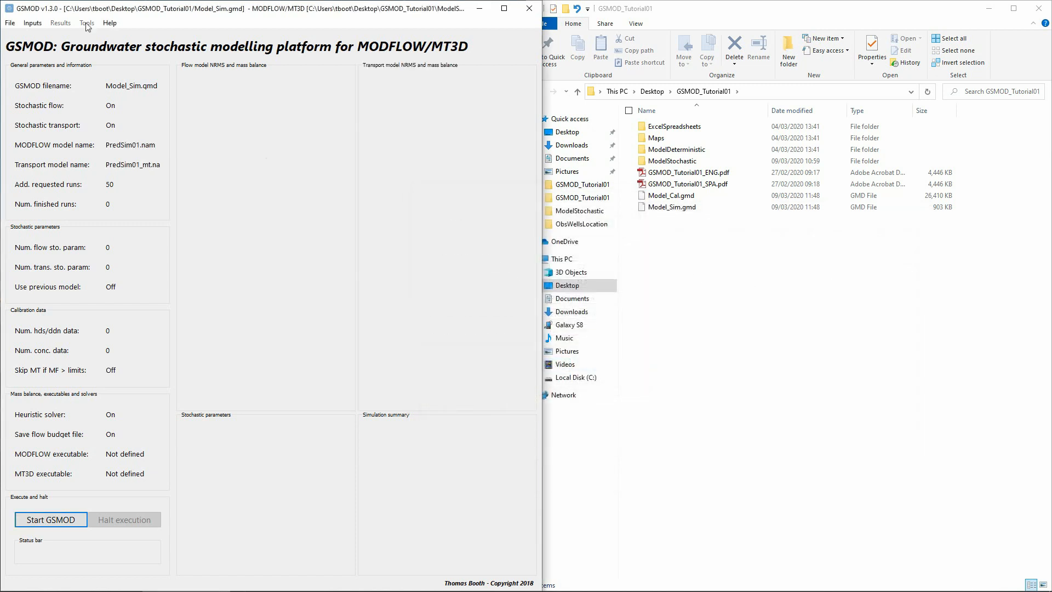
- Import the flow stochastic parameters spreadsheet from the StochasticParameters folder inside ExcelSpreadsheets
{"action": "left_click", "coordinate": [33, 23]}
{"action": "left_click", "coordinate": [48, 48]}
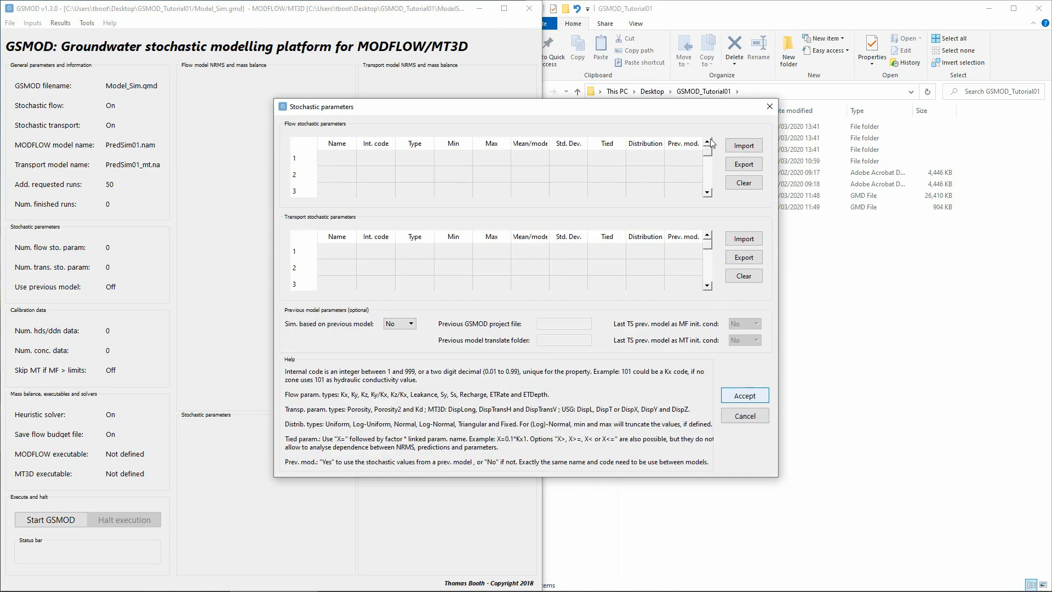
{"action": "left_click", "coordinate": [732, 147]}
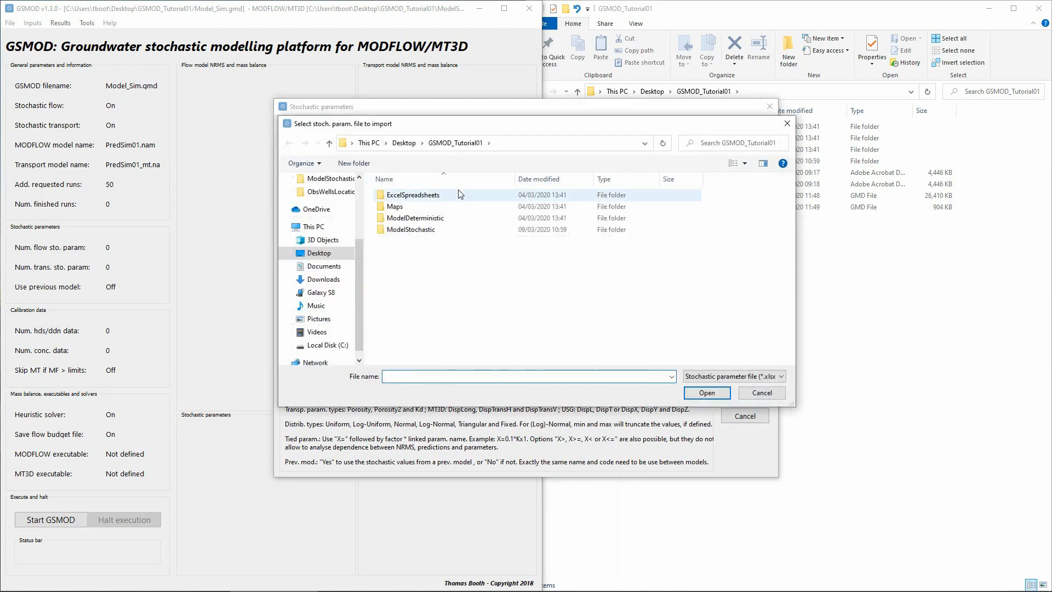
{"action": "double_click", "coordinate": [458, 195]}
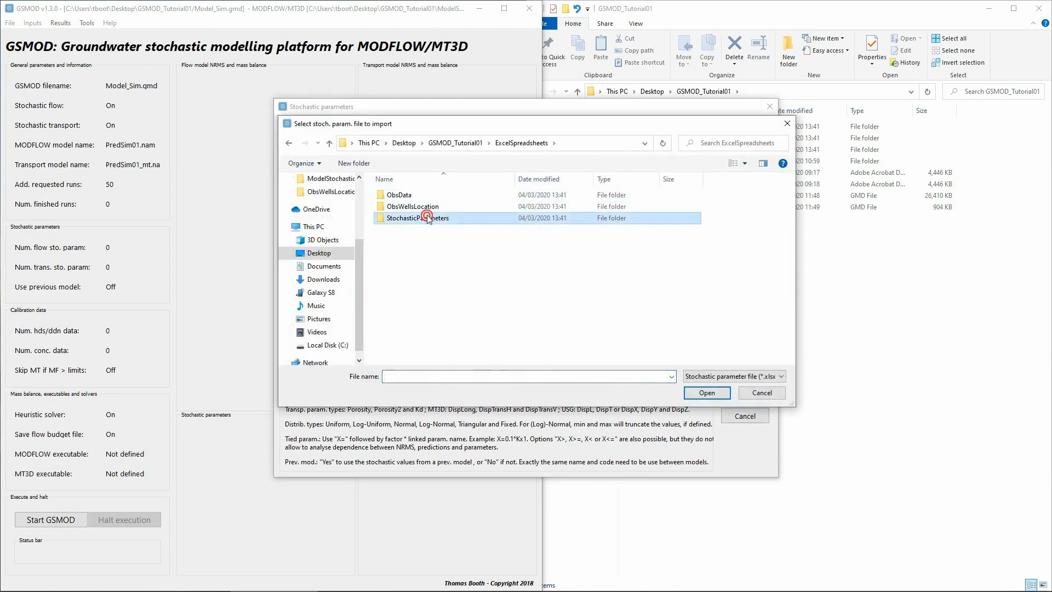
{"action": "double_click", "coordinate": [429, 218]}
{"action": "double_click", "coordinate": [492, 222]}
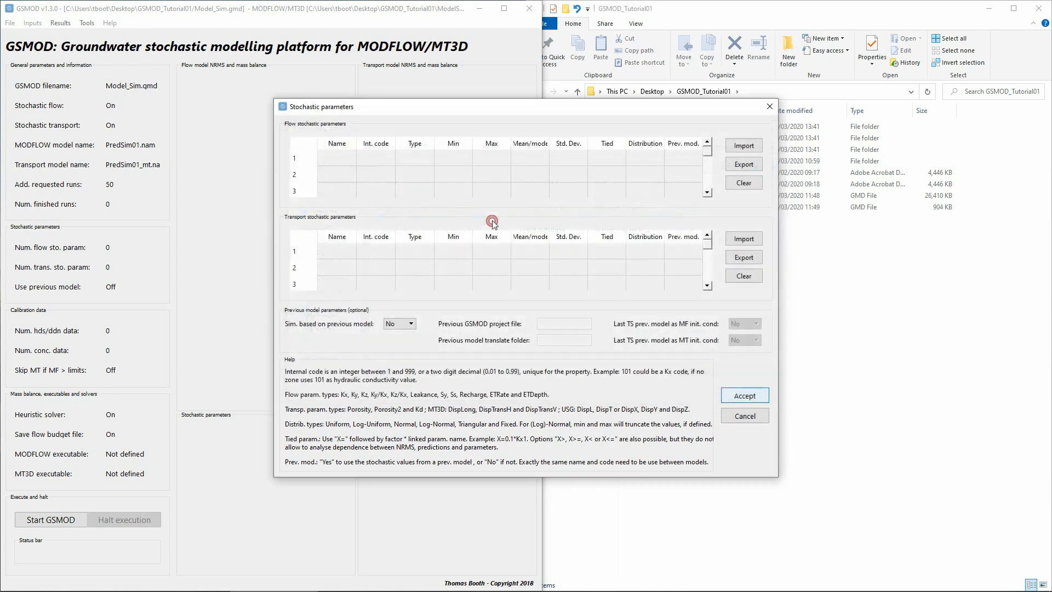
- Import the transport stochastic parameters spreadsheet from the same StochasticParameters folder
{"action": "left_click", "coordinate": [743, 239]}
{"action": "double_click", "coordinate": [523, 199]}
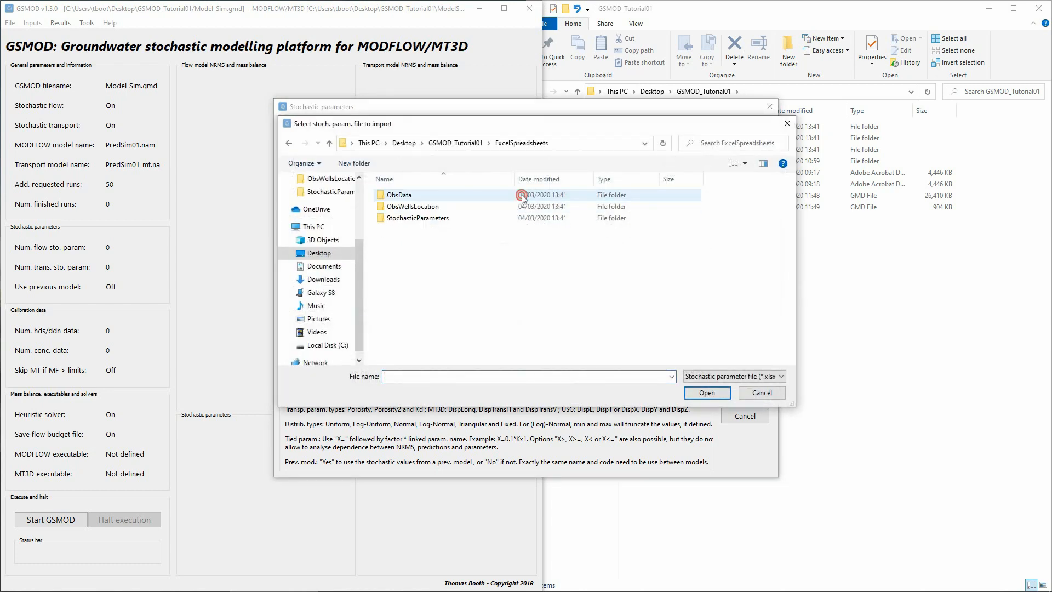
{"action": "double_click", "coordinate": [455, 219]}
{"action": "double_click", "coordinate": [453, 229]}
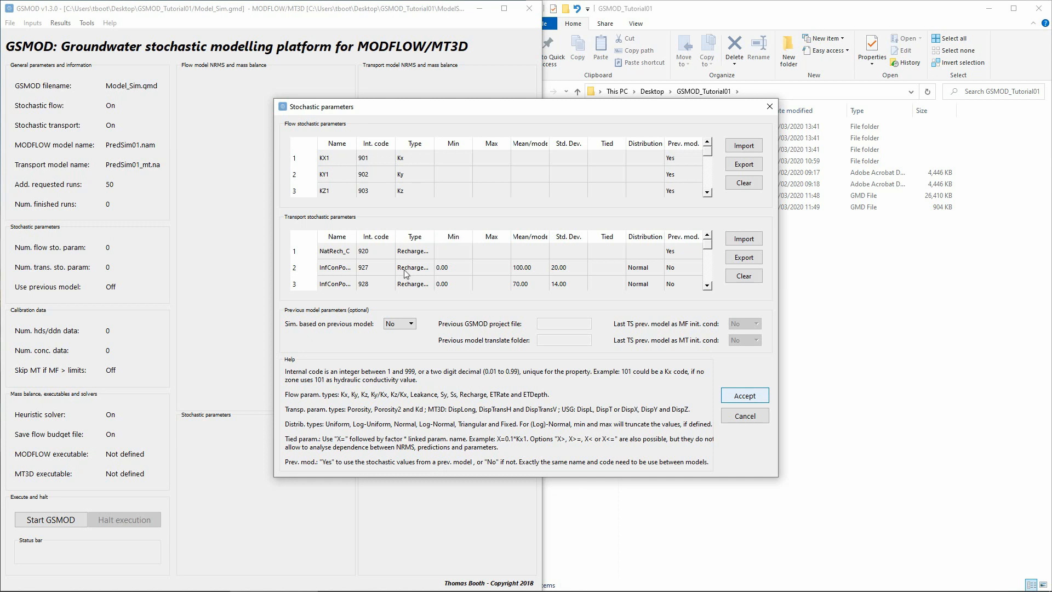
- Base the simulation on a previous model, using Model_Cal.gmd as the previous GSMOD project file
{"action": "left_click", "coordinate": [401, 325]}
{"action": "left_click", "coordinate": [403, 334]}
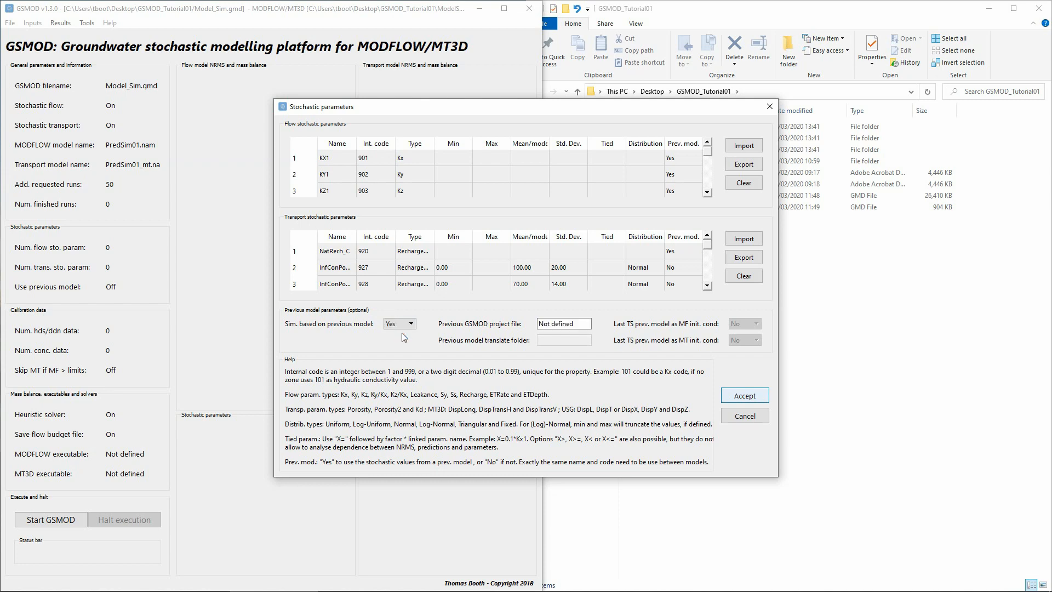
{"action": "left_click", "coordinate": [578, 327]}
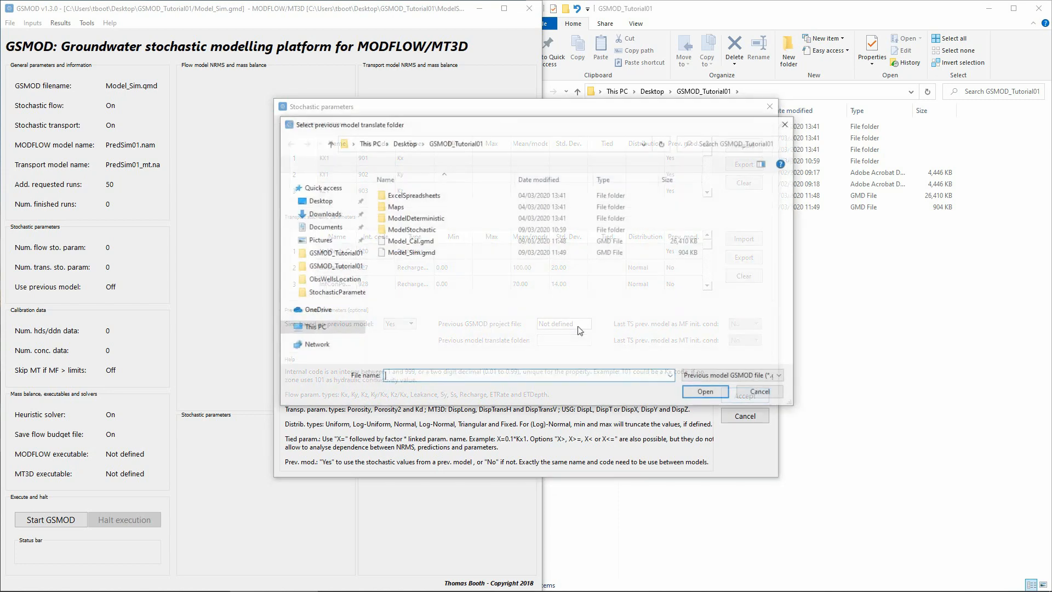
{"action": "left_click", "coordinate": [434, 240]}
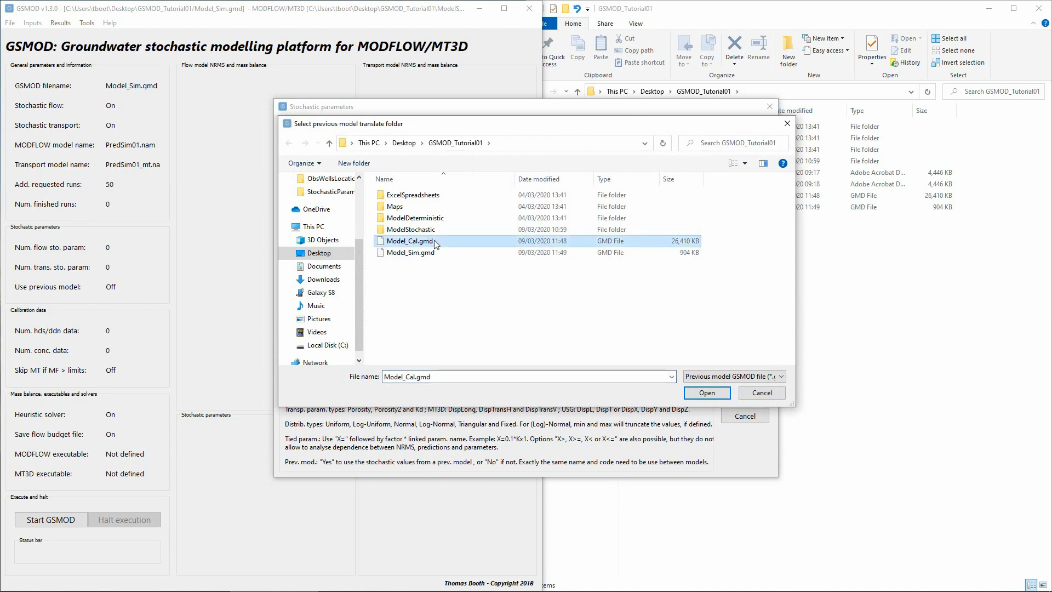
{"action": "left_click", "coordinate": [702, 393]}
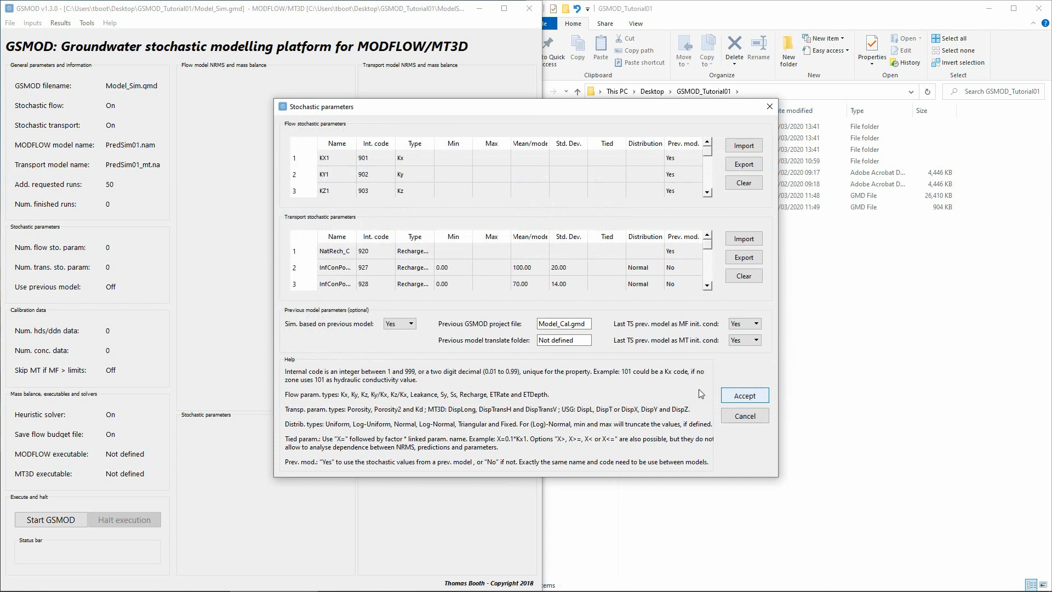
- Set the previous model translate folder to Calibration01_RunFiles and accept the stochastic parameters
{"action": "left_click", "coordinate": [570, 340]}
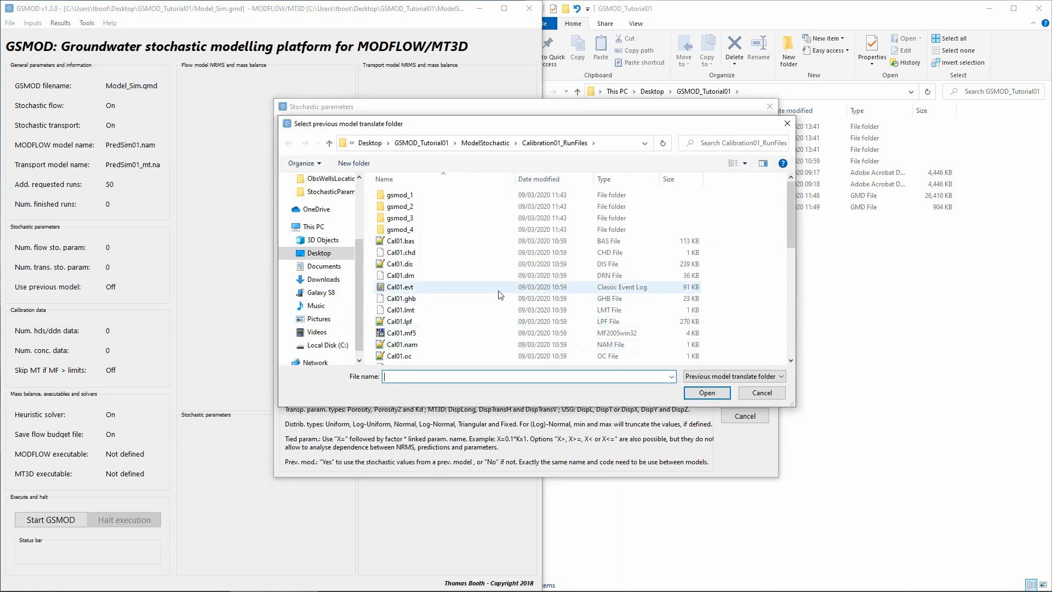
{"action": "double_click", "coordinate": [498, 286]}
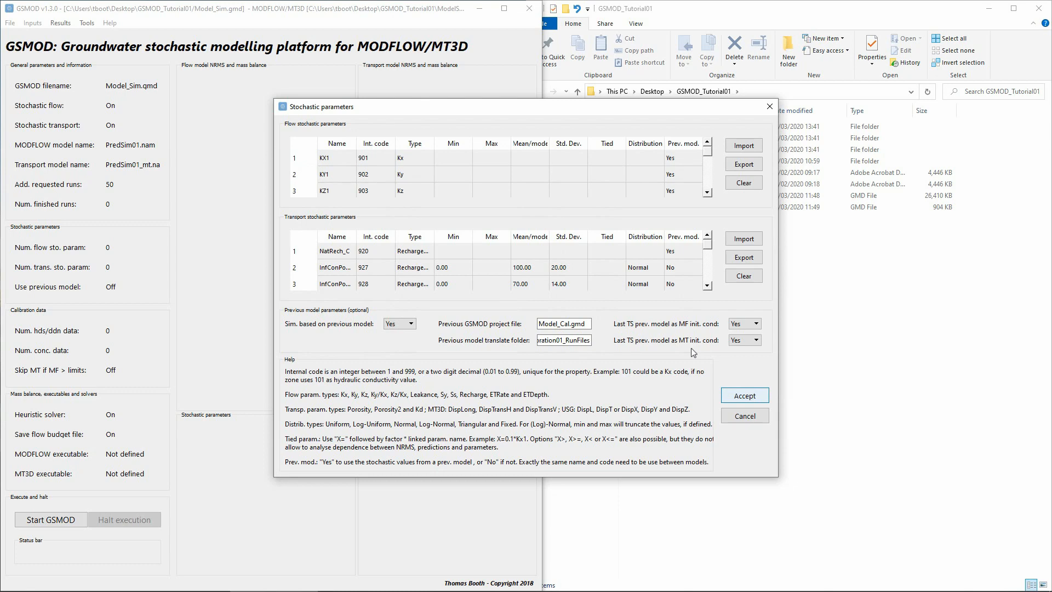
{"action": "left_click", "coordinate": [745, 395]}
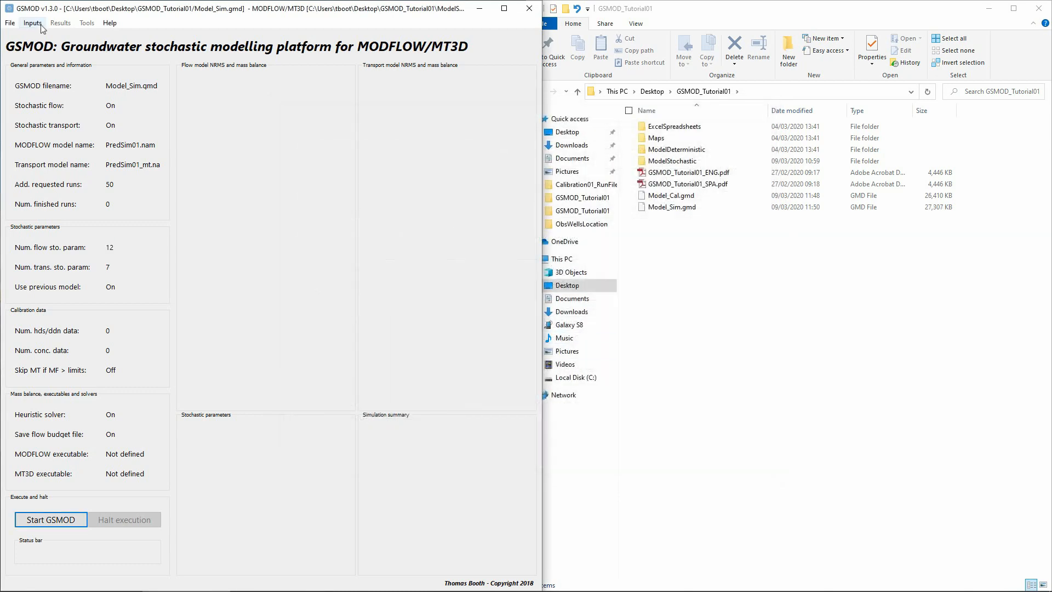
- Check the flow and transport calibration data and accept them without edits
{"action": "left_click", "coordinate": [39, 24]}
{"action": "left_click", "coordinate": [44, 61]}
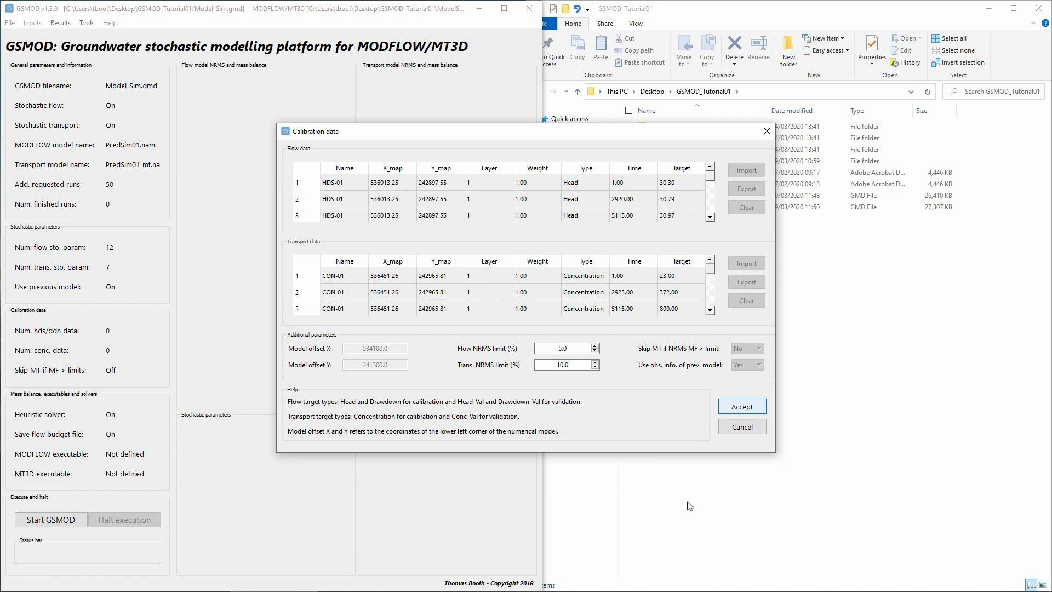
{"action": "left_click", "coordinate": [759, 407]}
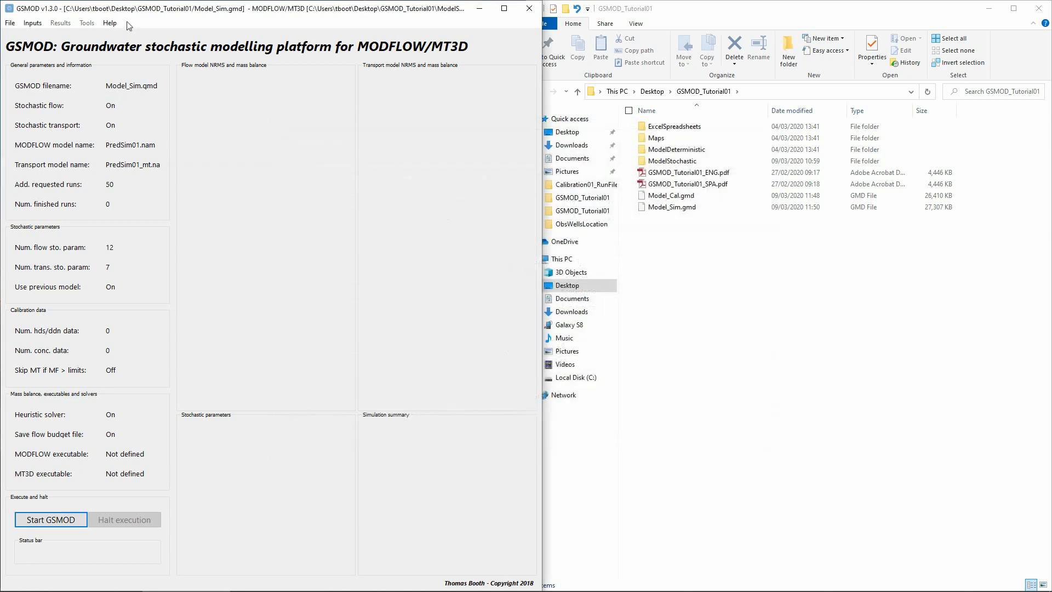
- Assign mf2005.exe from the GSMODv1.3 executables folder as the MODFLOW executable
{"action": "left_click", "coordinate": [36, 23]}
{"action": "left_click", "coordinate": [66, 77]}
{"action": "left_click", "coordinate": [471, 308]}
{"action": "left_click", "coordinate": [463, 261]}
{"action": "double_click", "coordinate": [463, 262]}
- Assign mt3dms5b.exe as the transport executable, accept the solver settings and start the Model_Sim run
{"action": "left_click", "coordinate": [472, 326]}
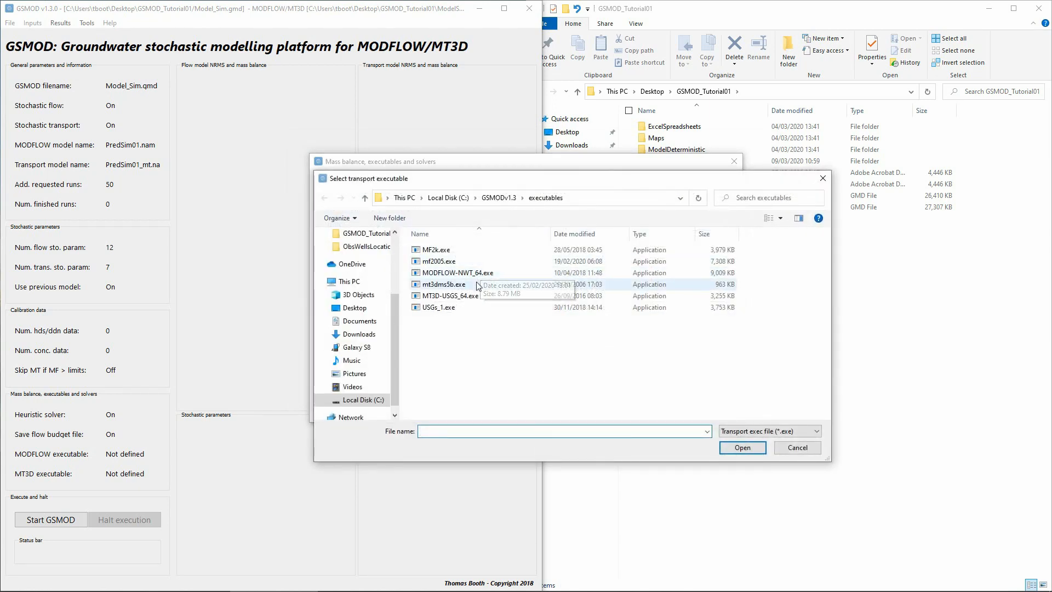
{"action": "double_click", "coordinate": [477, 285]}
{"action": "left_click", "coordinate": [660, 404]}
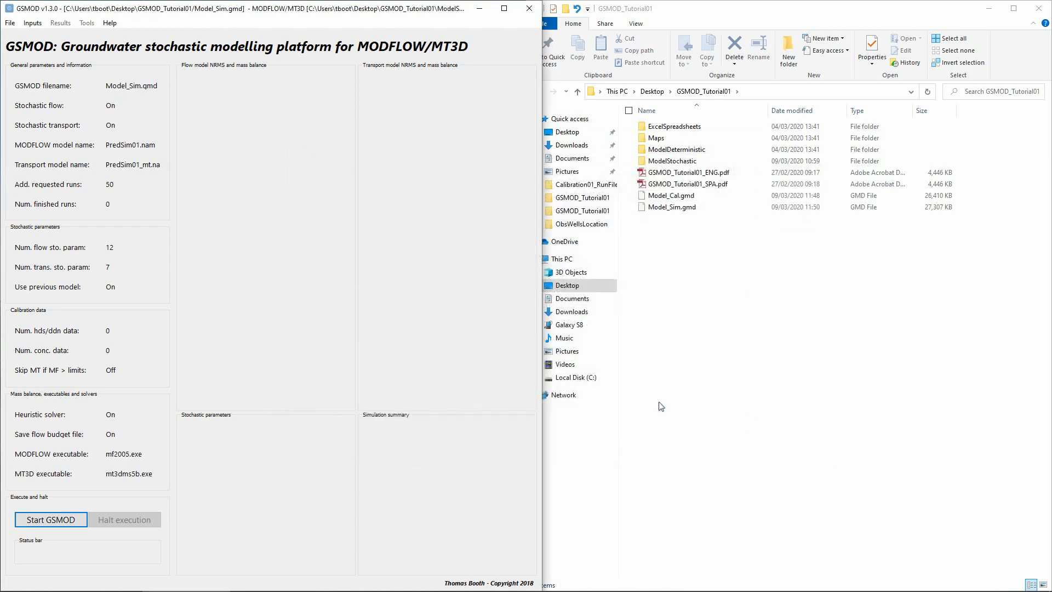
{"action": "left_click", "coordinate": [61, 520]}
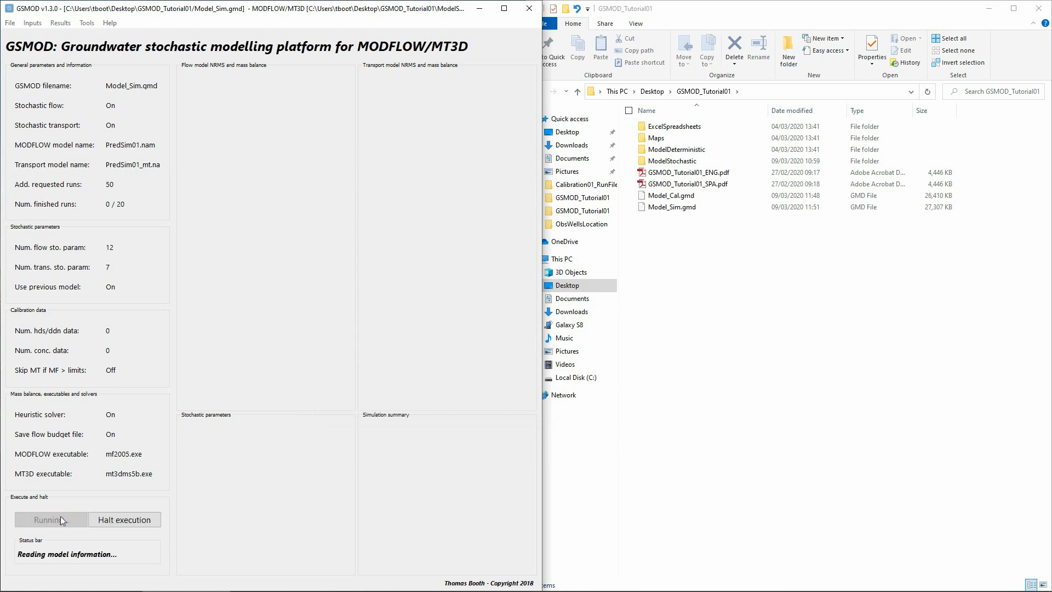